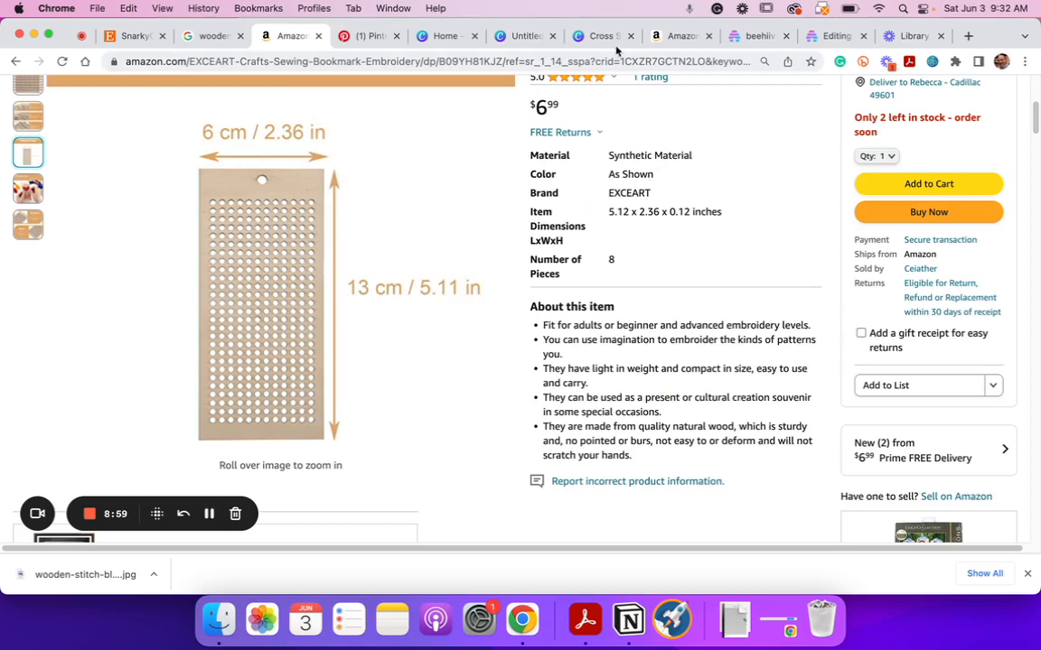
Switch to the Cross Stitch Templates design in Canva and dismiss the browser's downloads bar
click(607, 38)
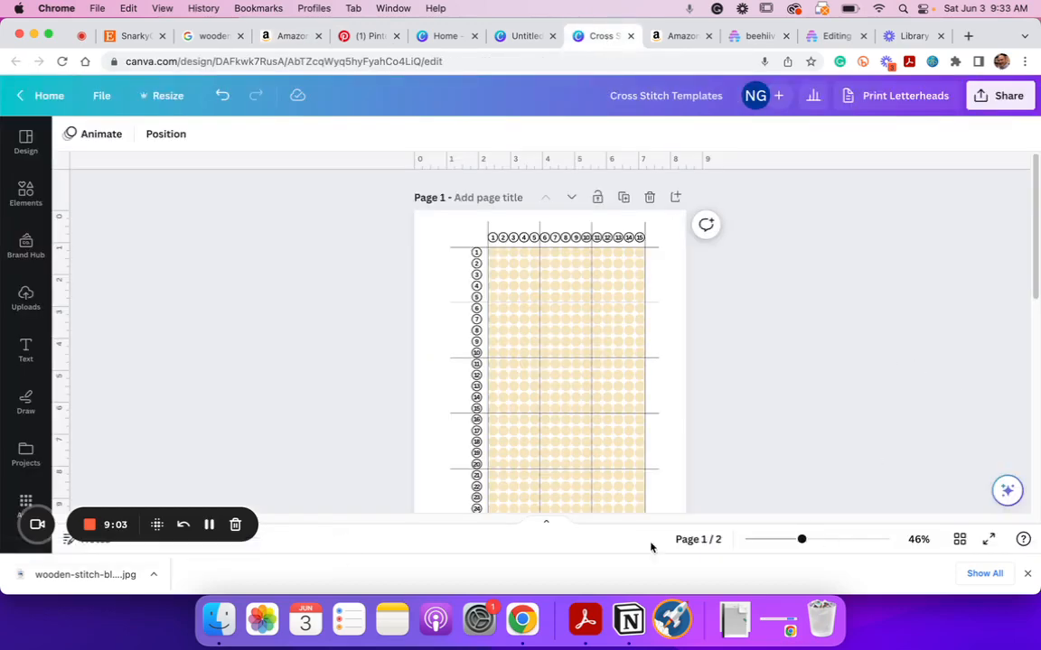
scroll(461, 355, down, 3)
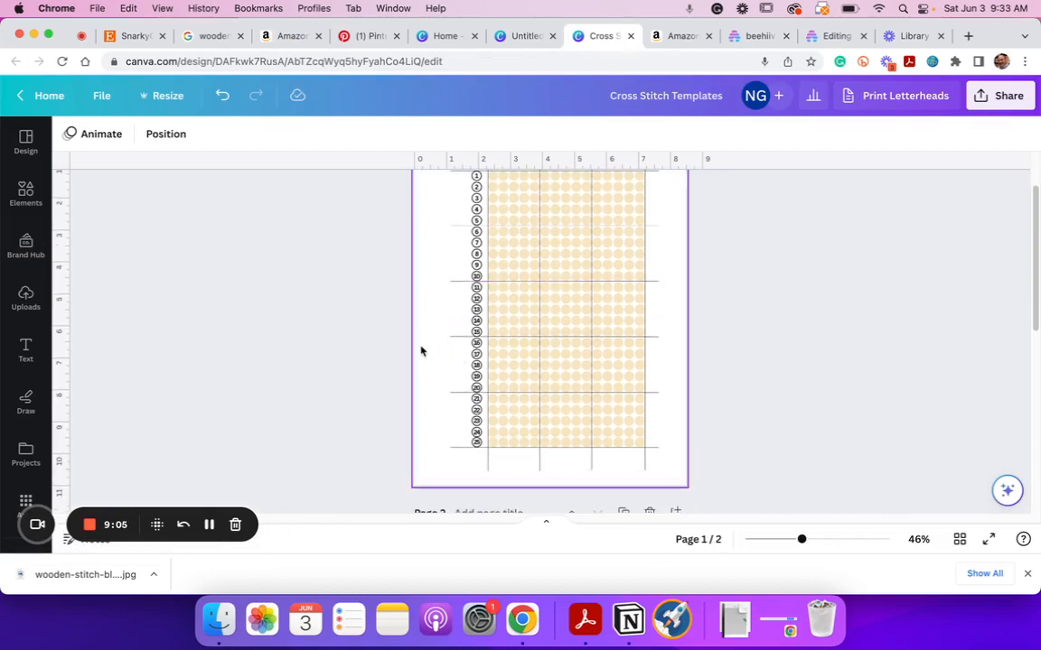
scroll(360, 295, up, 1)
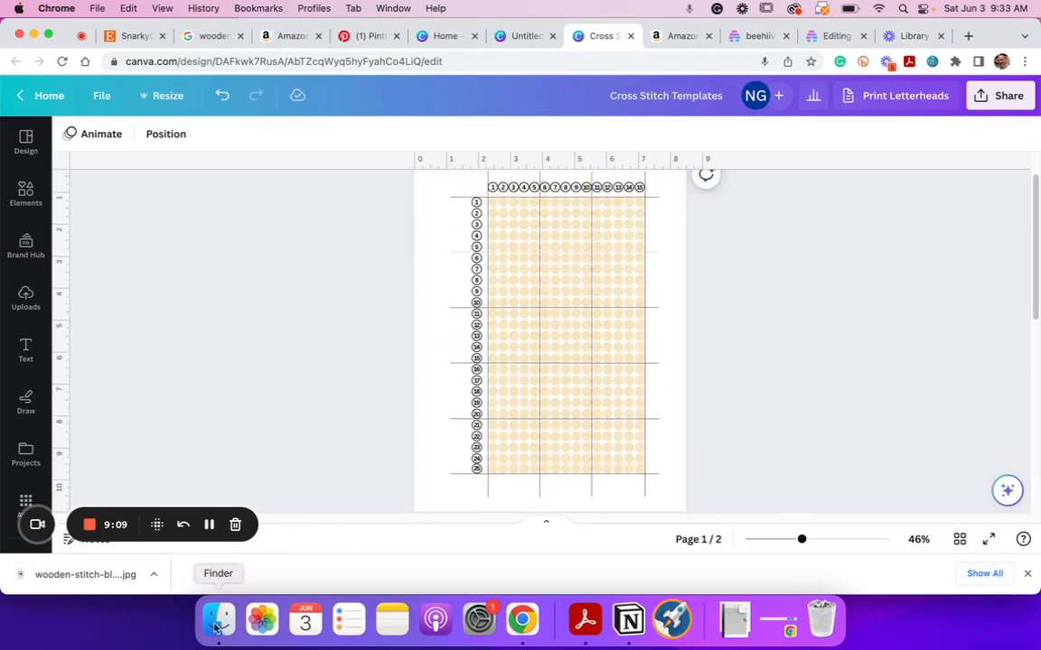
click(1027, 574)
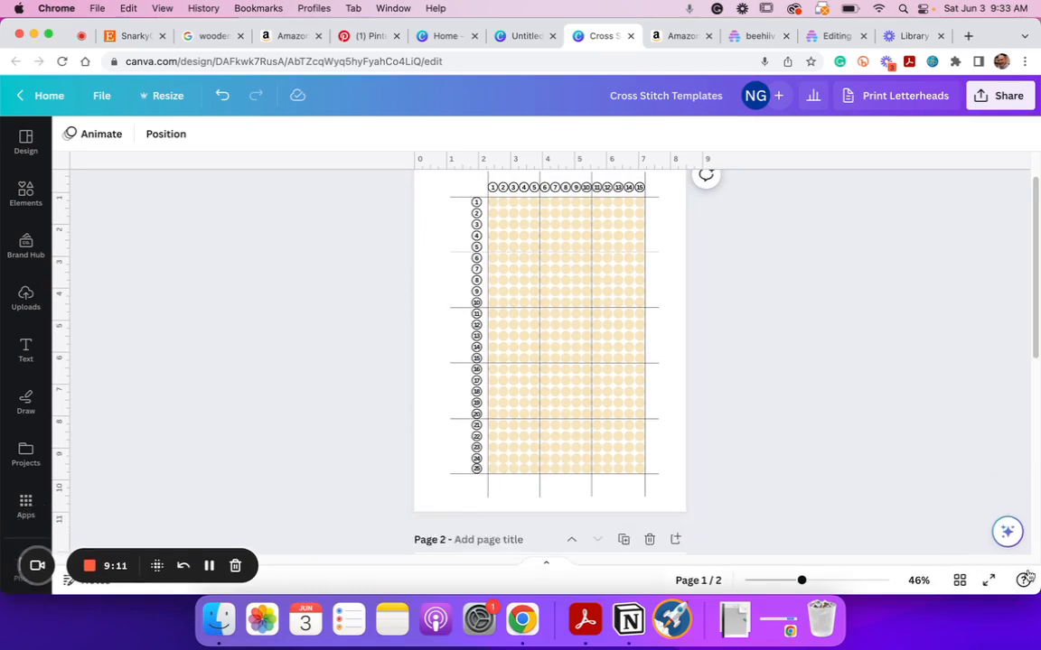
Check the line style and weight settings of the horizontal guide line between rows 5 and 6
scroll(784, 396, down, 1)
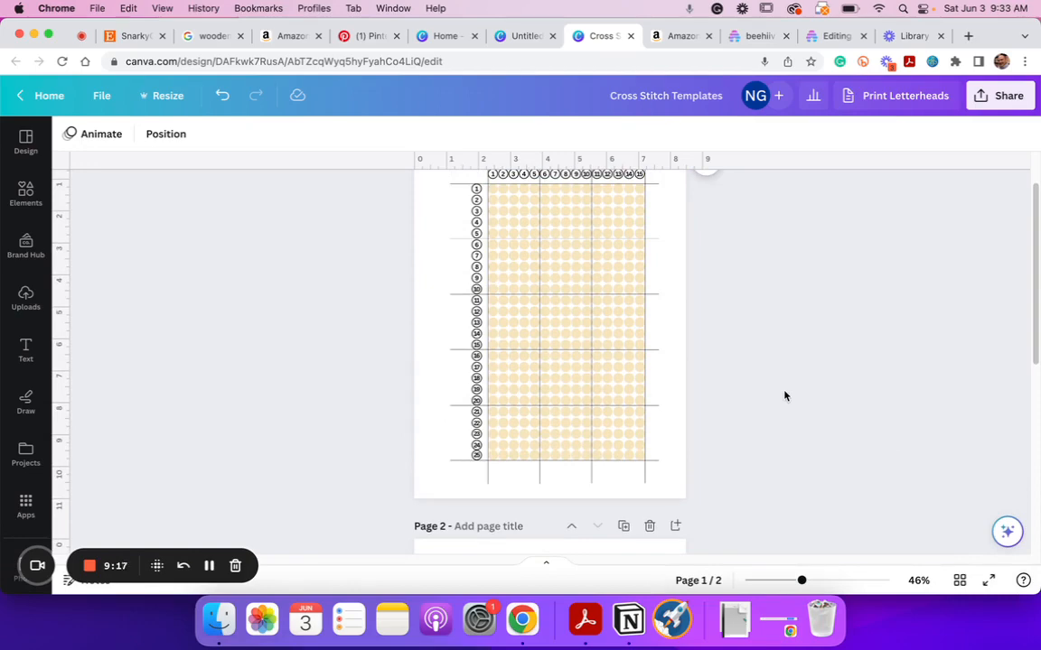
scroll(536, 275, down, 1)
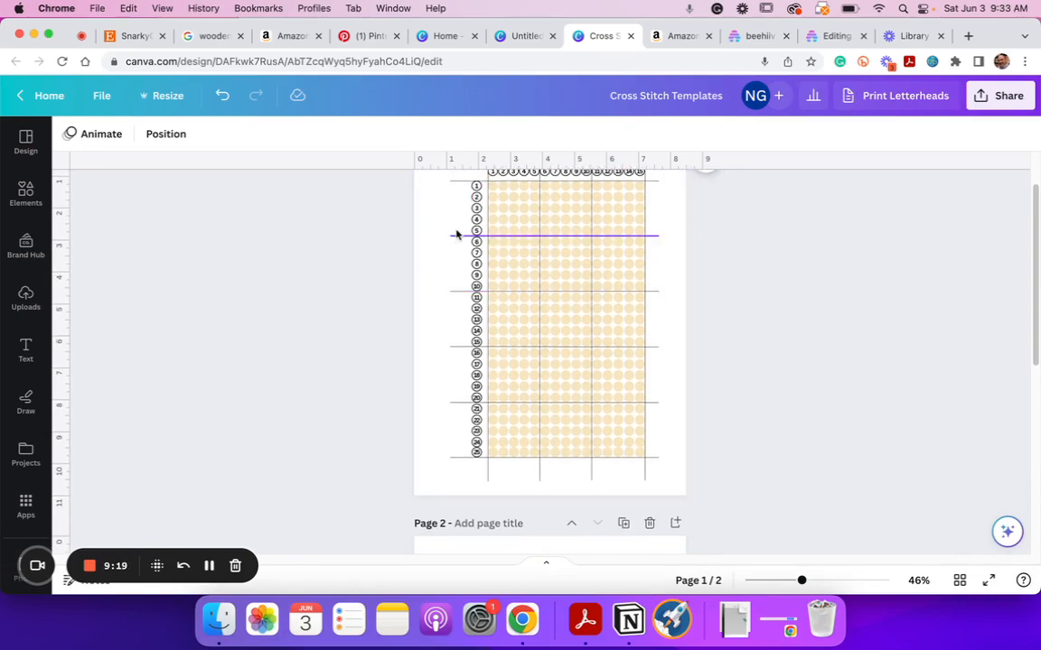
click(458, 237)
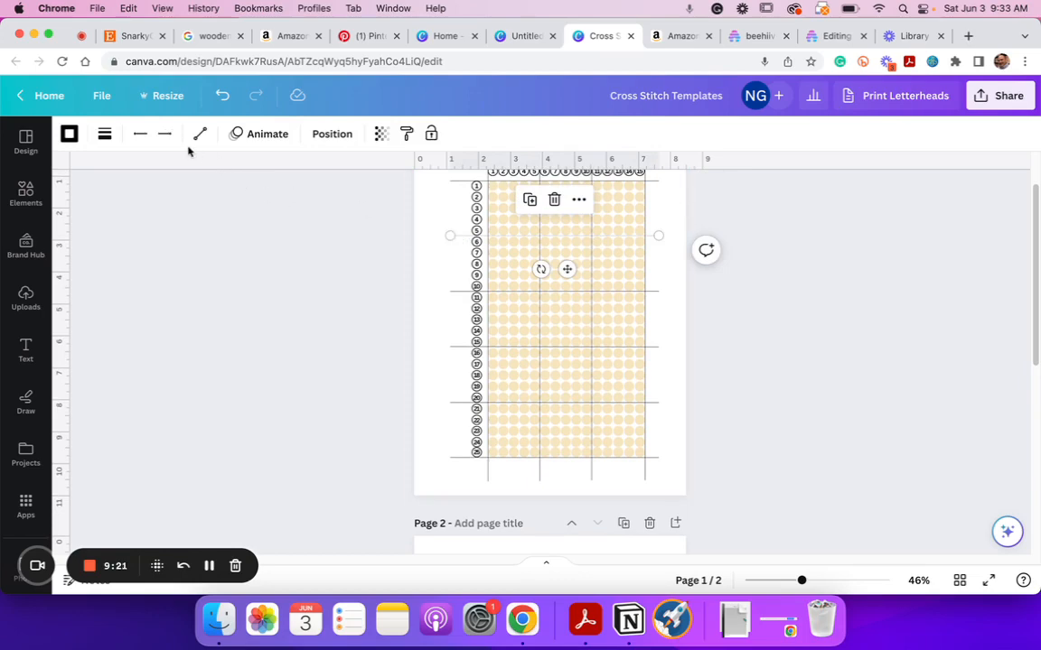
click(104, 134)
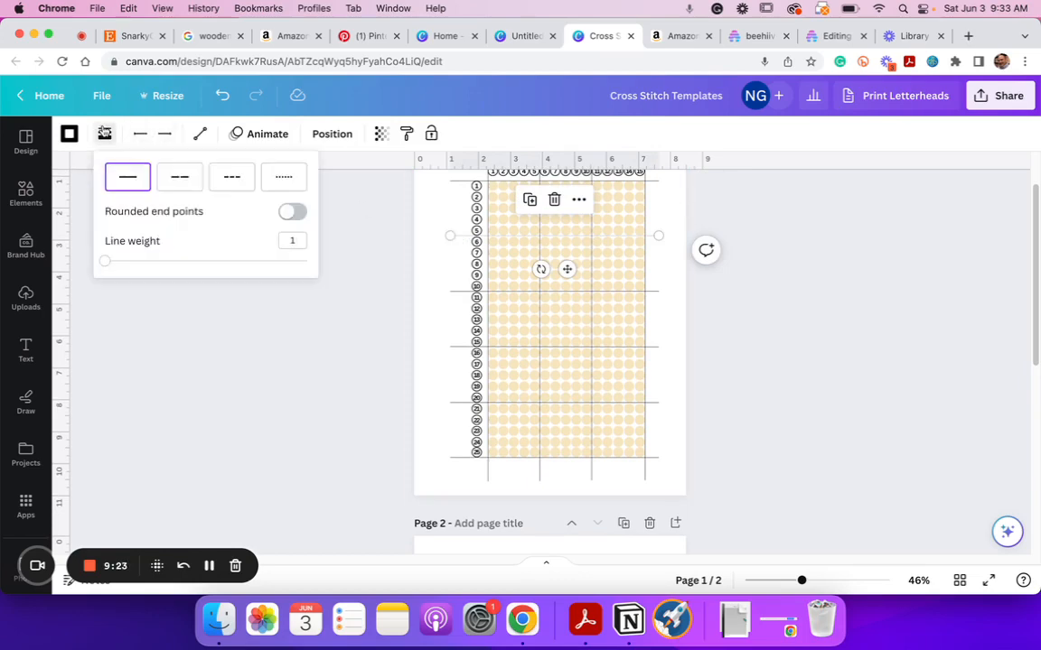
click(296, 241)
click(335, 342)
click(851, 337)
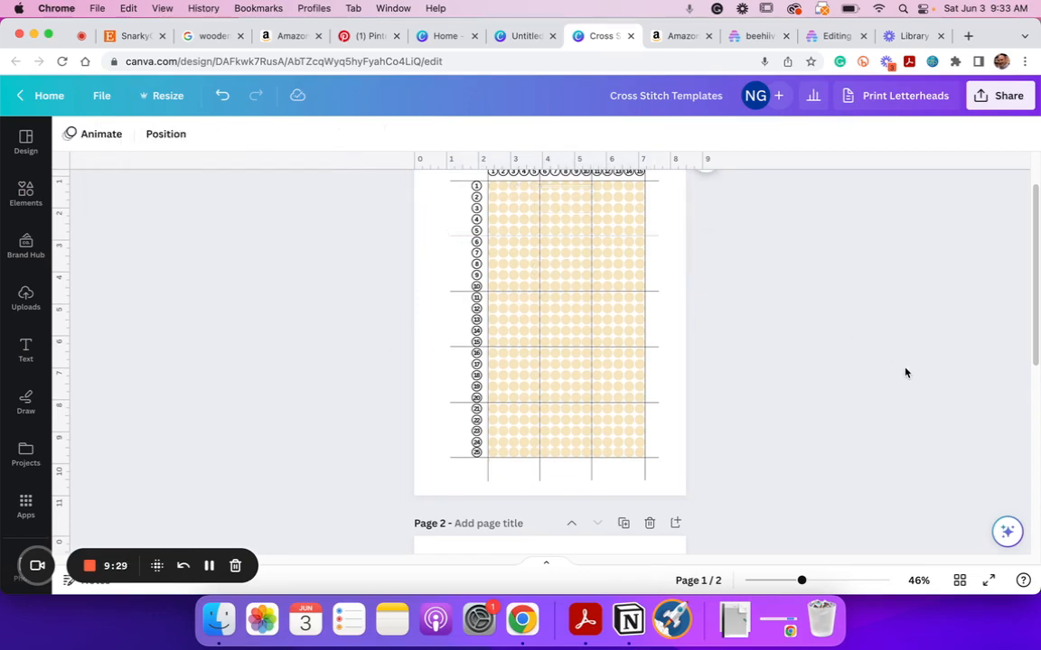
Examine the numbered stitch grid on page 1 up close, including its guide lines and the individual squares behind the holes
scroll(905, 372, down, 1)
scroll(905, 372, up, 3)
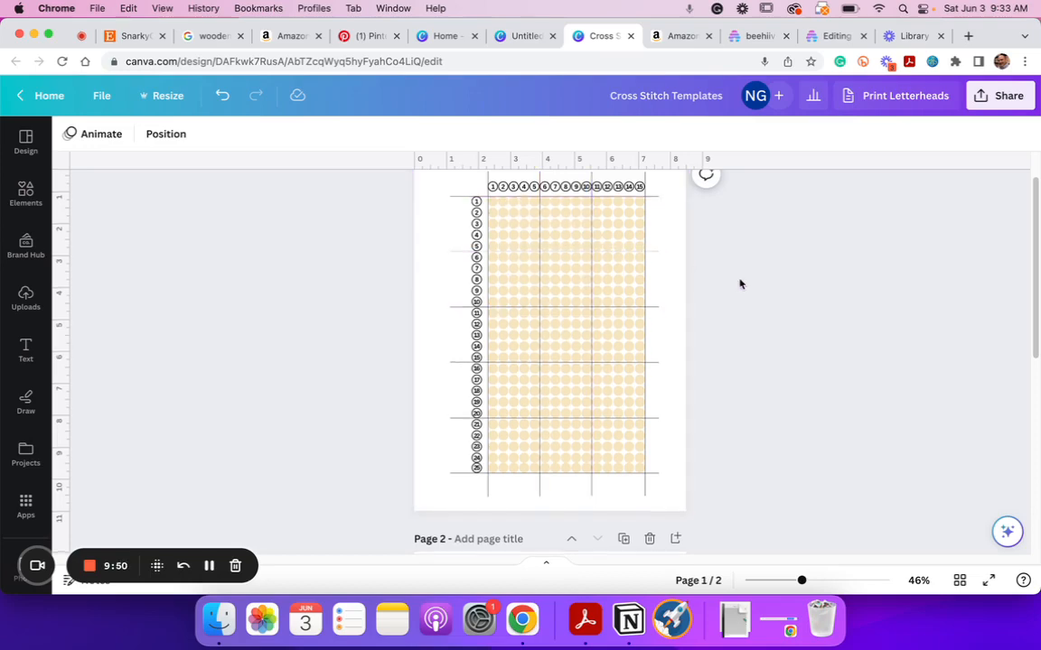
scroll(739, 284, down, 3)
scroll(744, 283, up, 1)
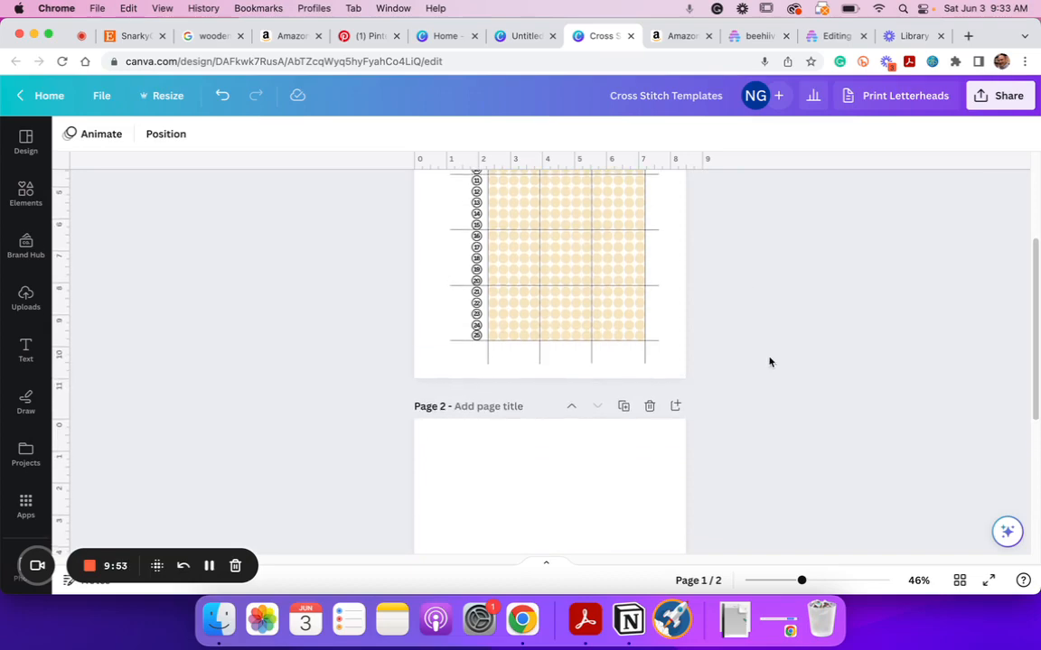
scroll(714, 366, up, 4)
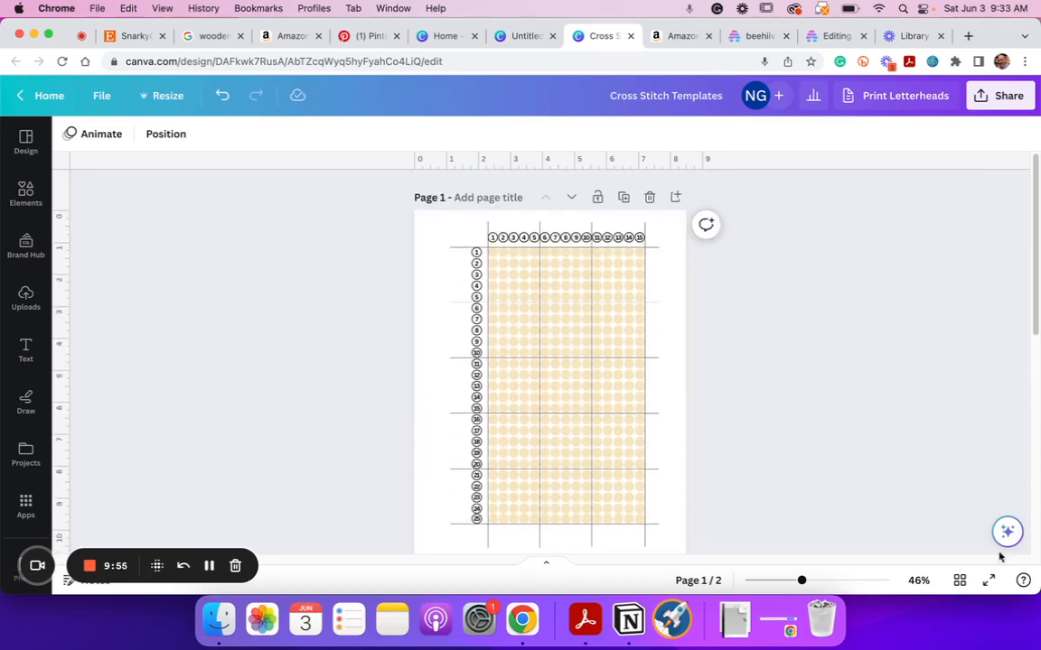
scroll(723, 522, up, 5)
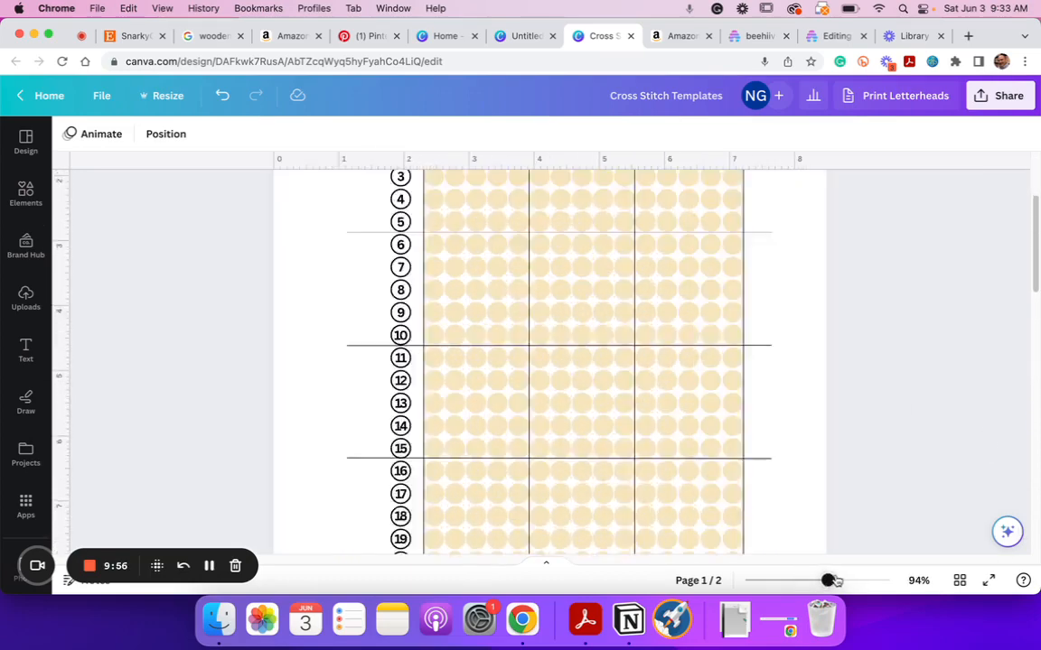
scroll(760, 486, up, 3)
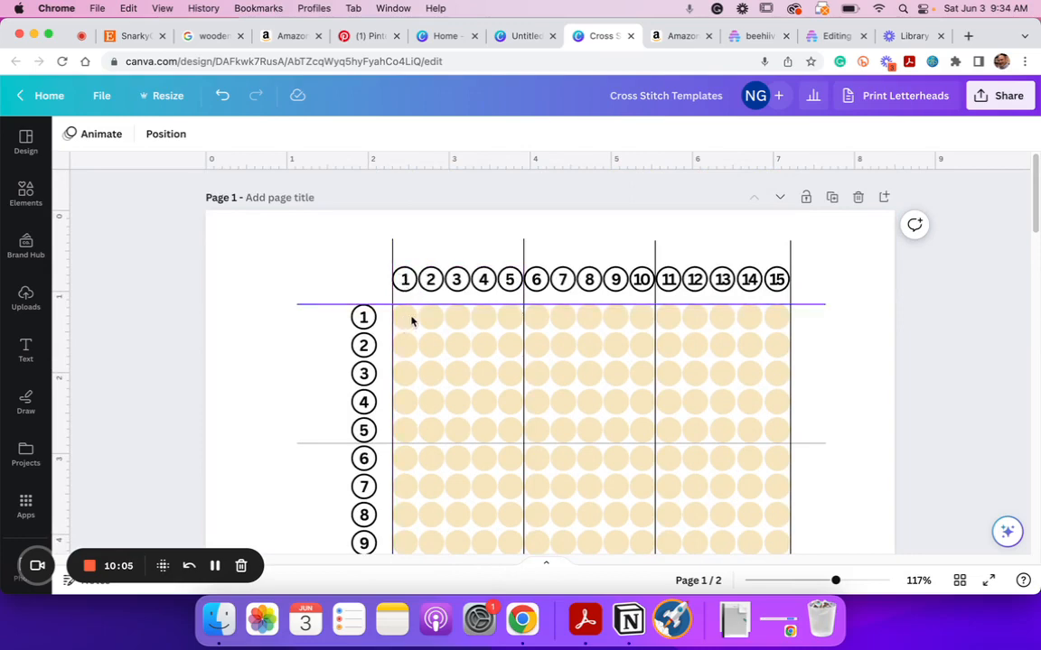
click(508, 430)
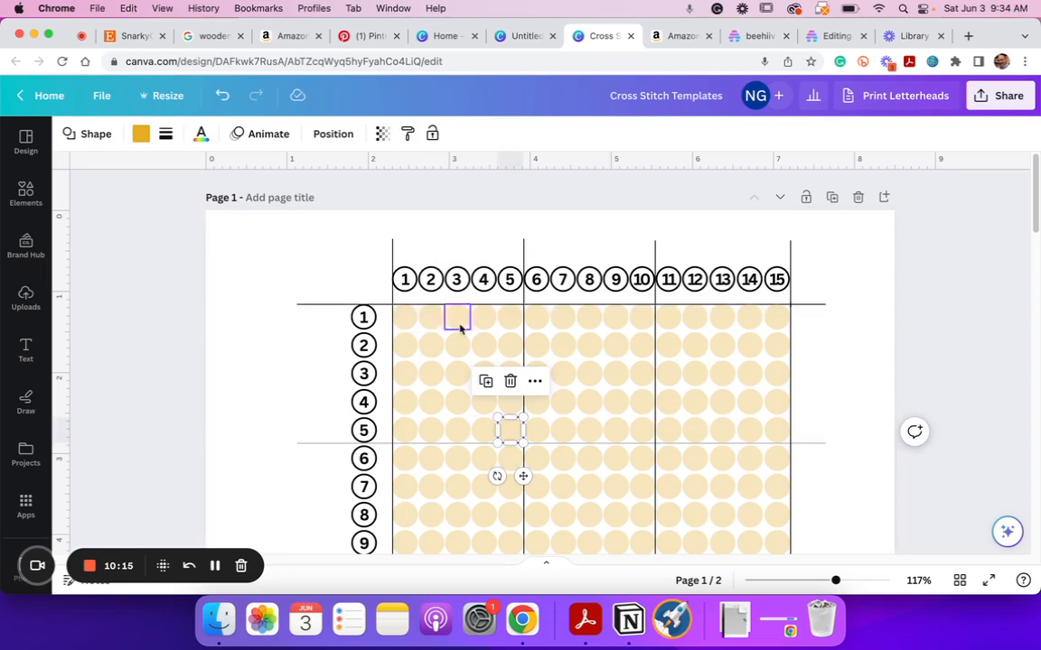
click(332, 255)
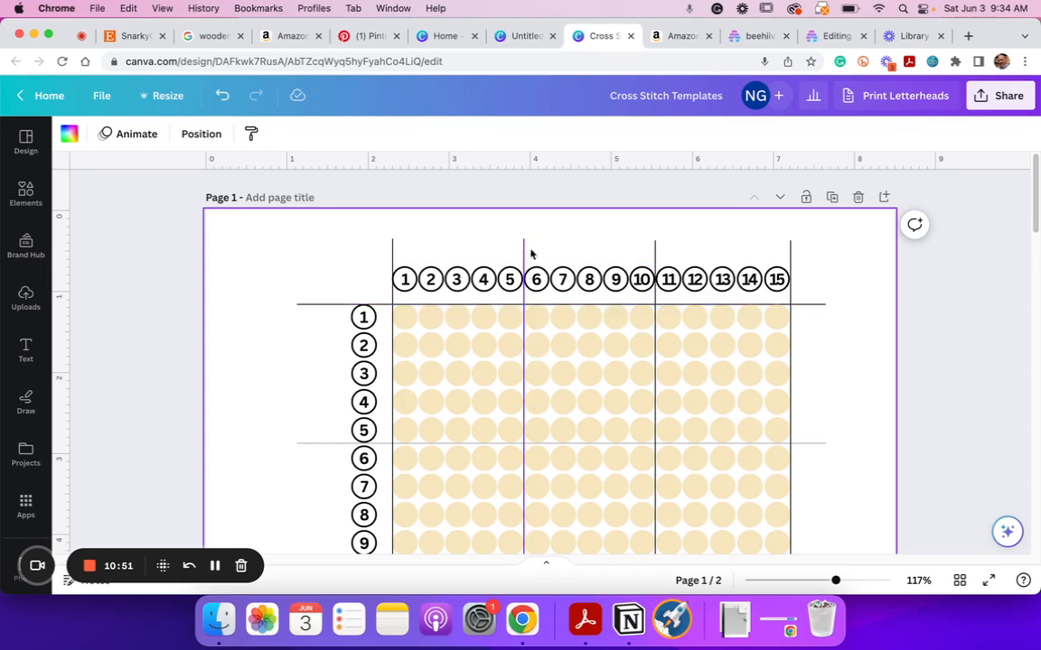
scroll(521, 299, down, 3)
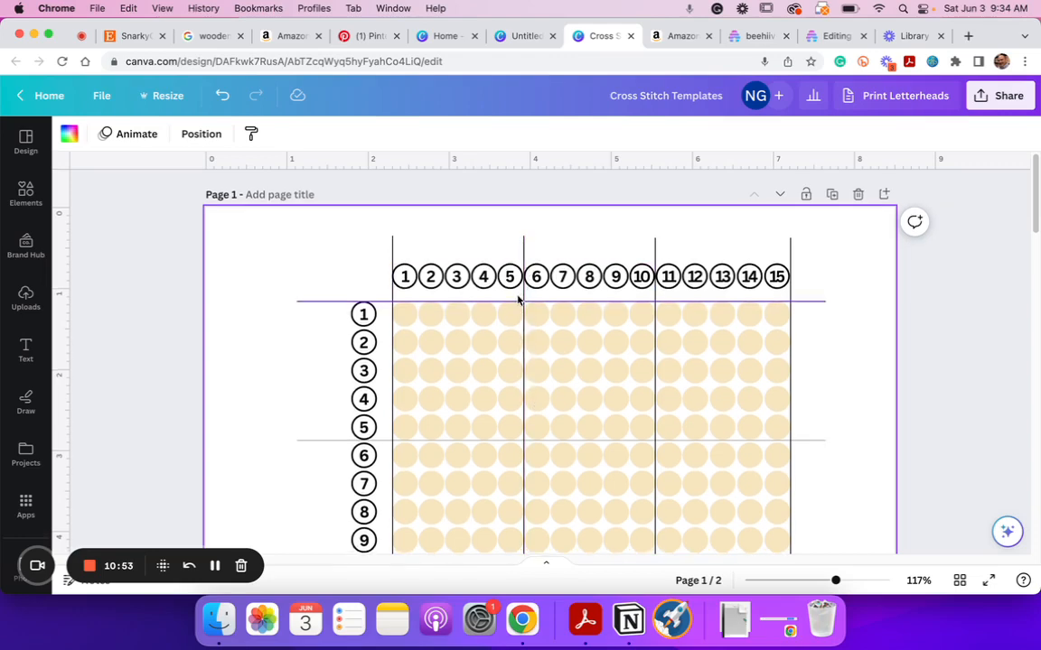
scroll(589, 219, up, 1)
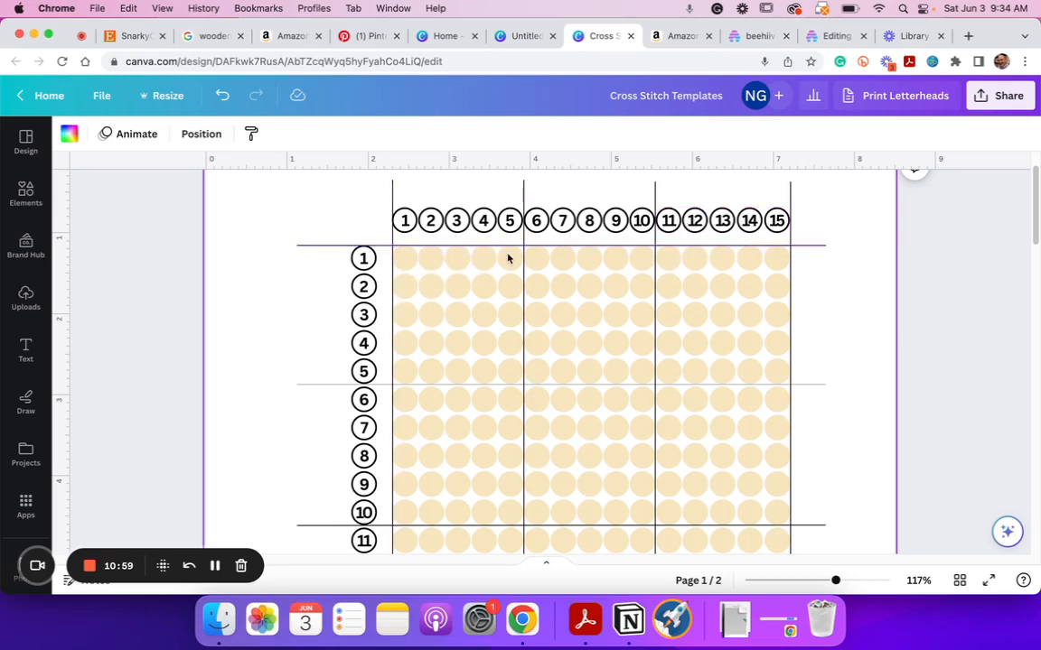
Recolor the square at column 1, row 1 to Grass green #7ed957 and set its transparency to 100
click(405, 261)
click(408, 262)
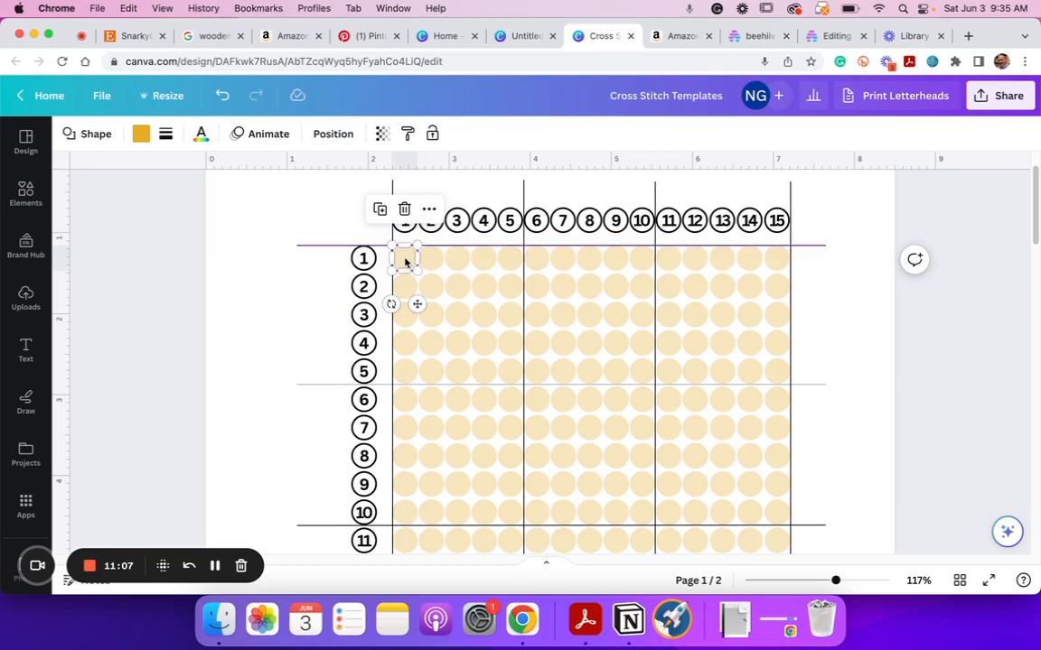
click(140, 134)
scroll(185, 391, down, 5)
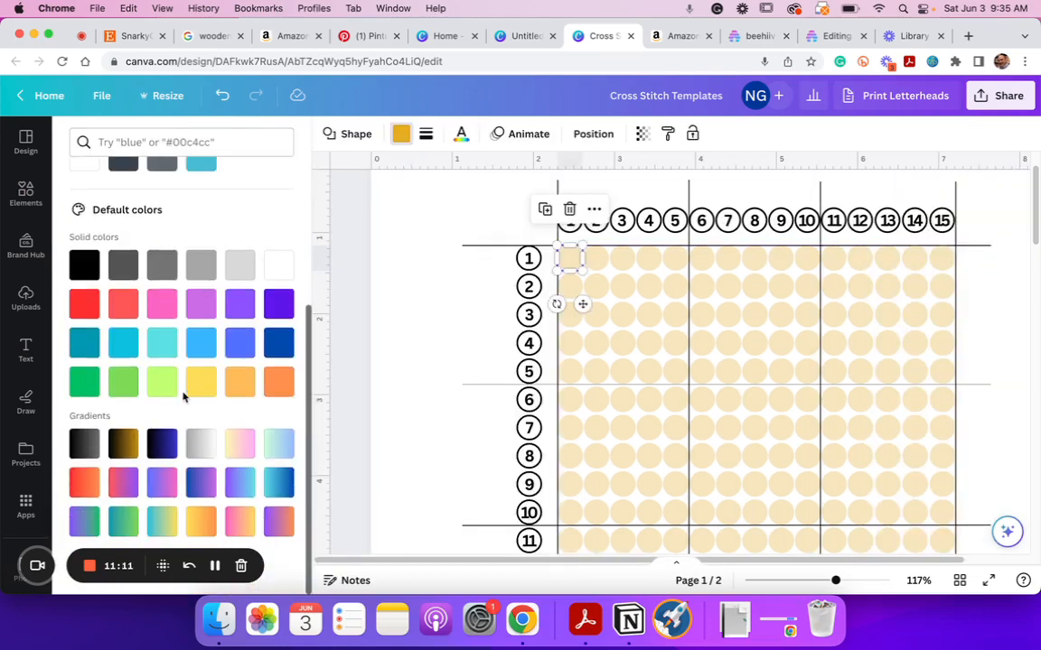
click(123, 381)
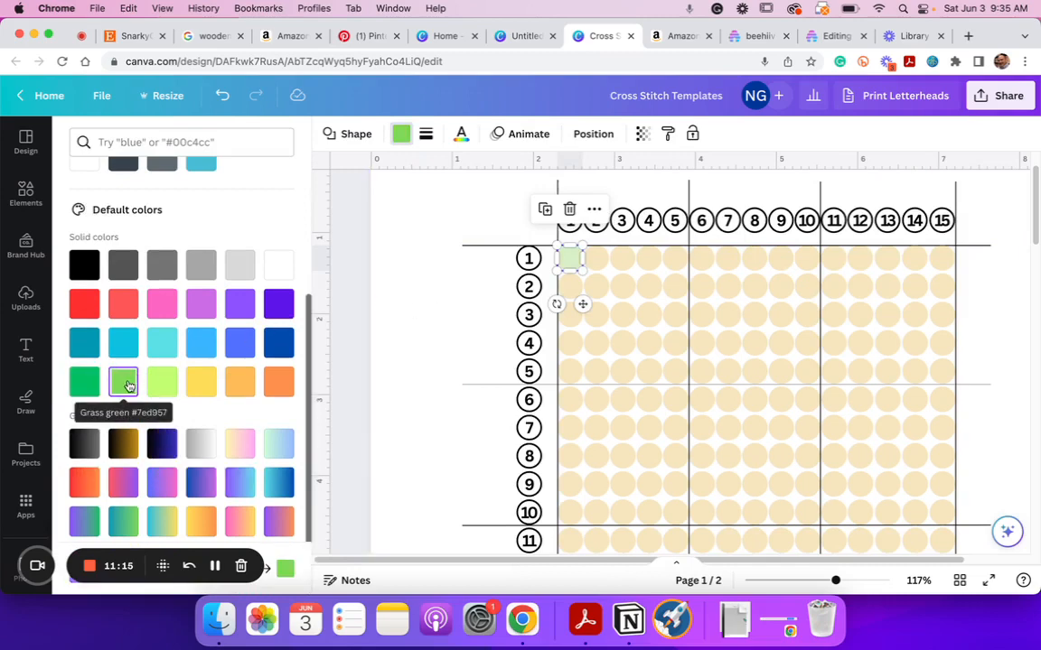
click(642, 133)
drag(502, 191, 639, 194)
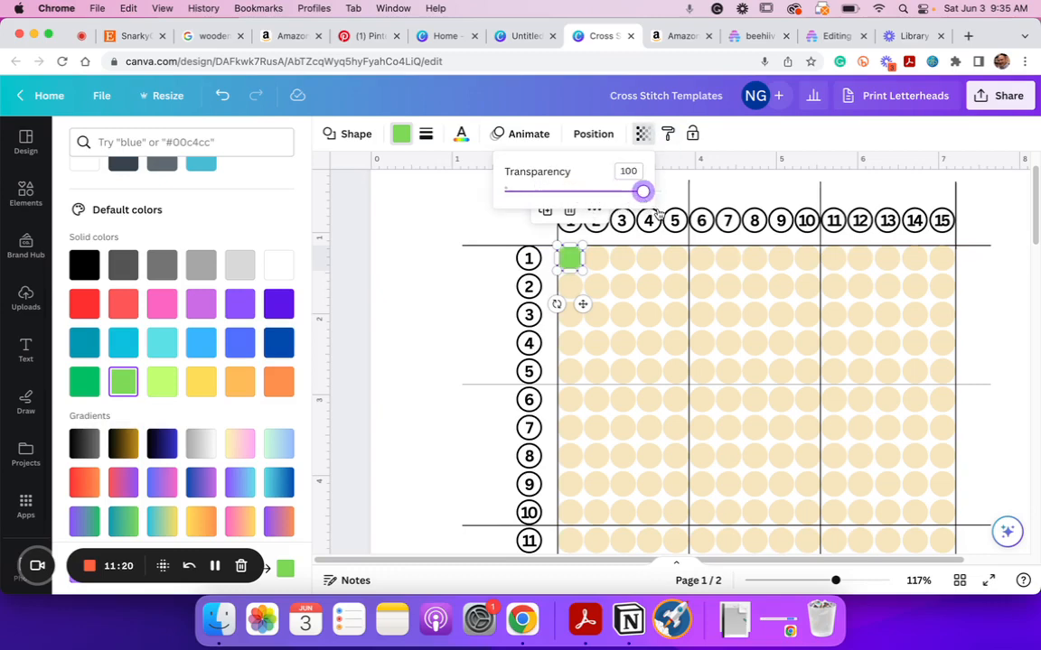
click(434, 221)
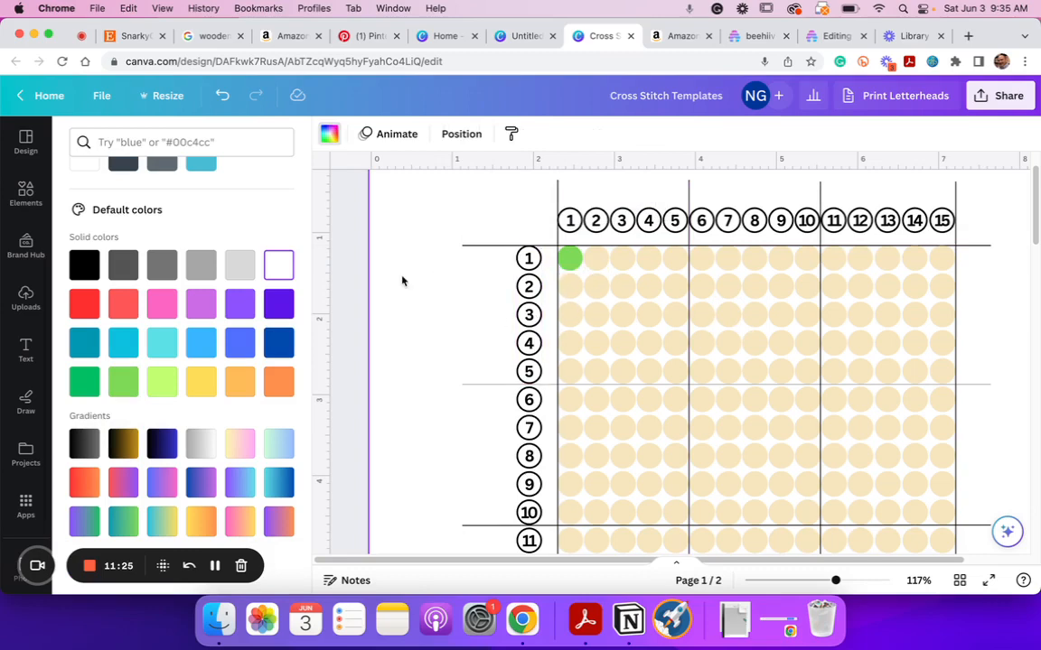
Recolor the column 1 squares in rows 2 to 5 together to Grass green #7ed957, leaving their transparency at 32
click(572, 285)
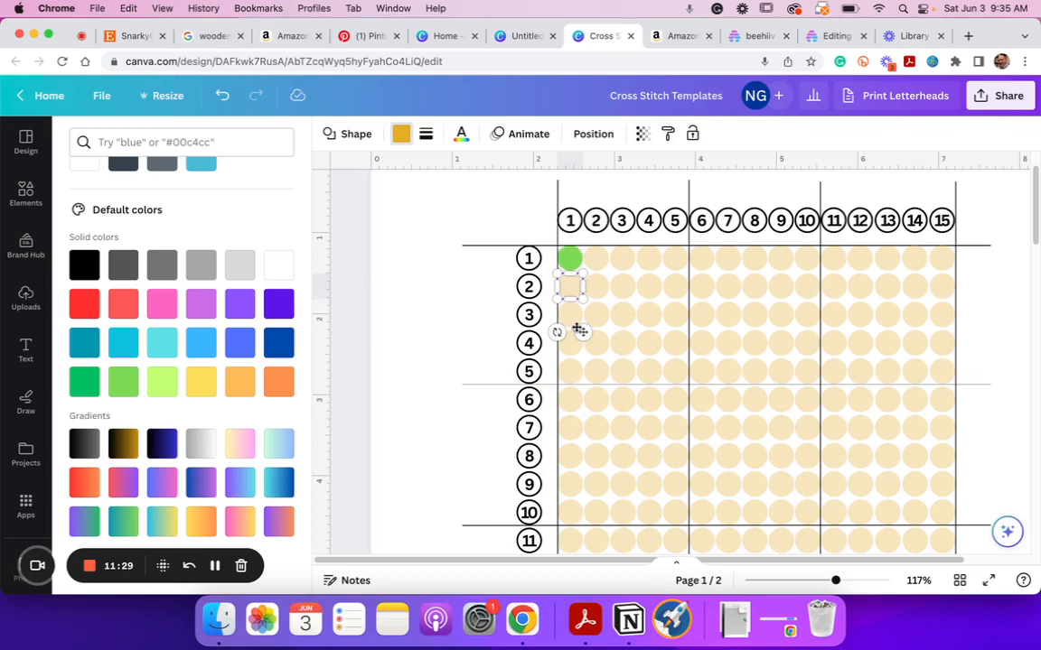
shift+click(572, 367)
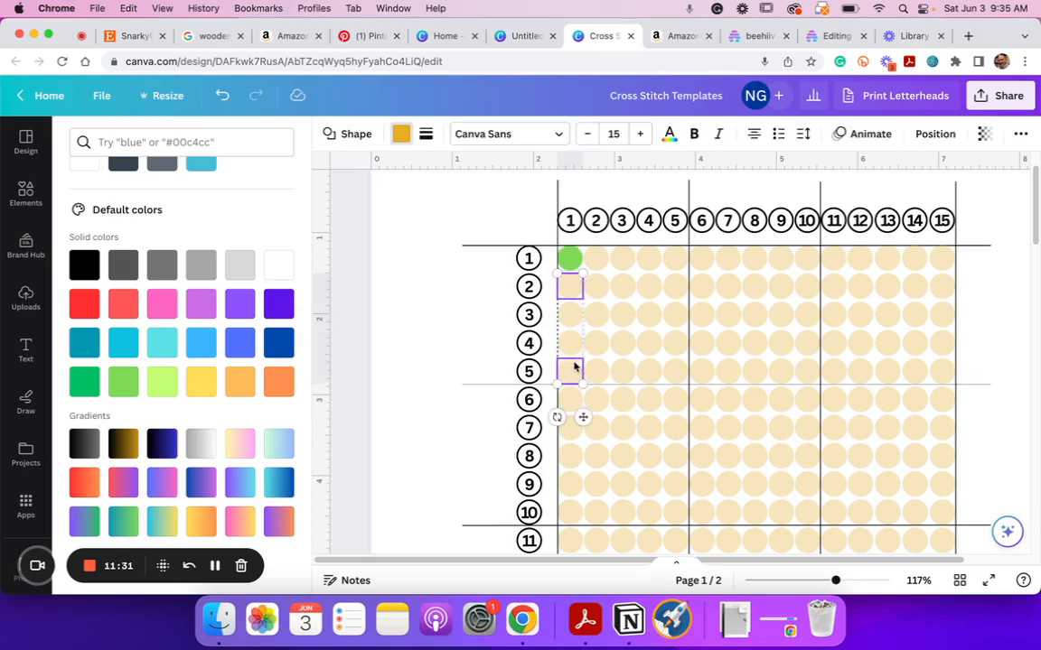
shift+click(571, 347)
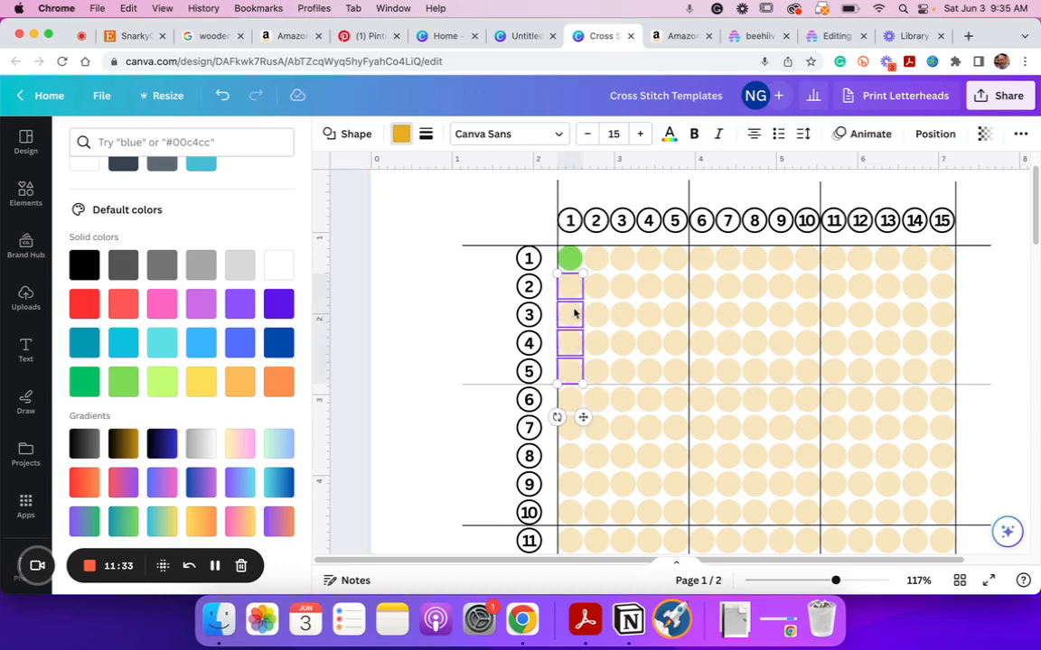
shift+click(571, 314)
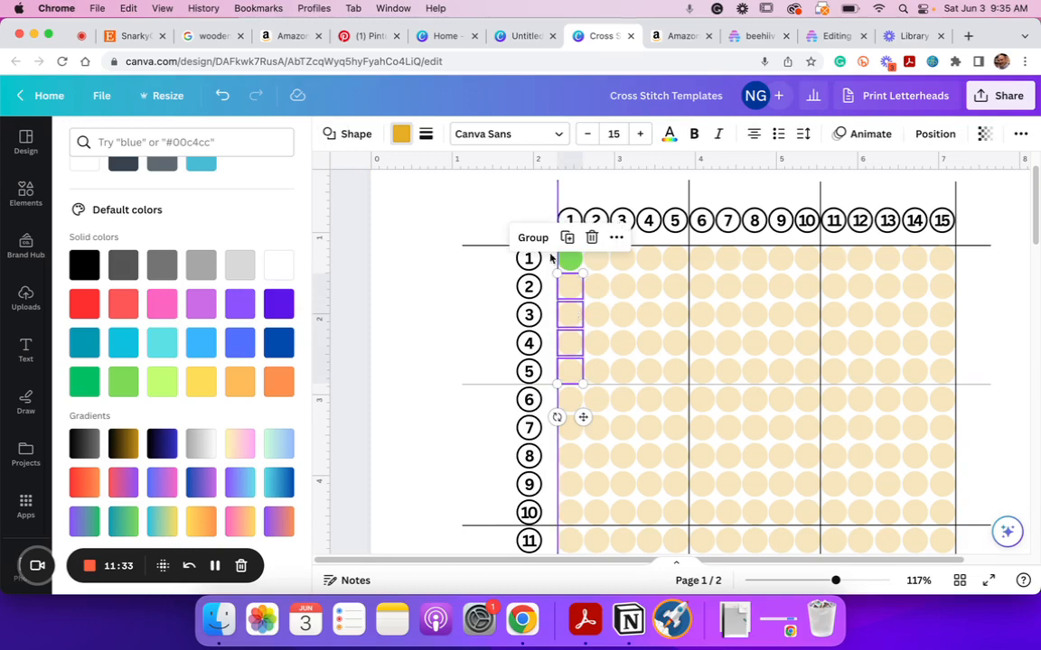
click(123, 381)
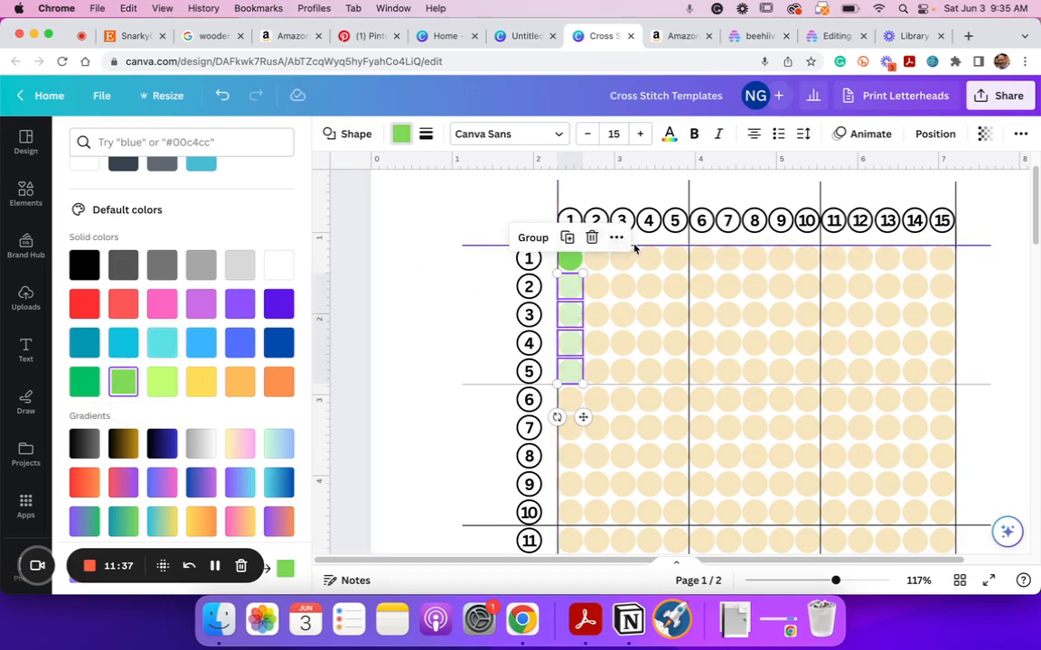
click(980, 137)
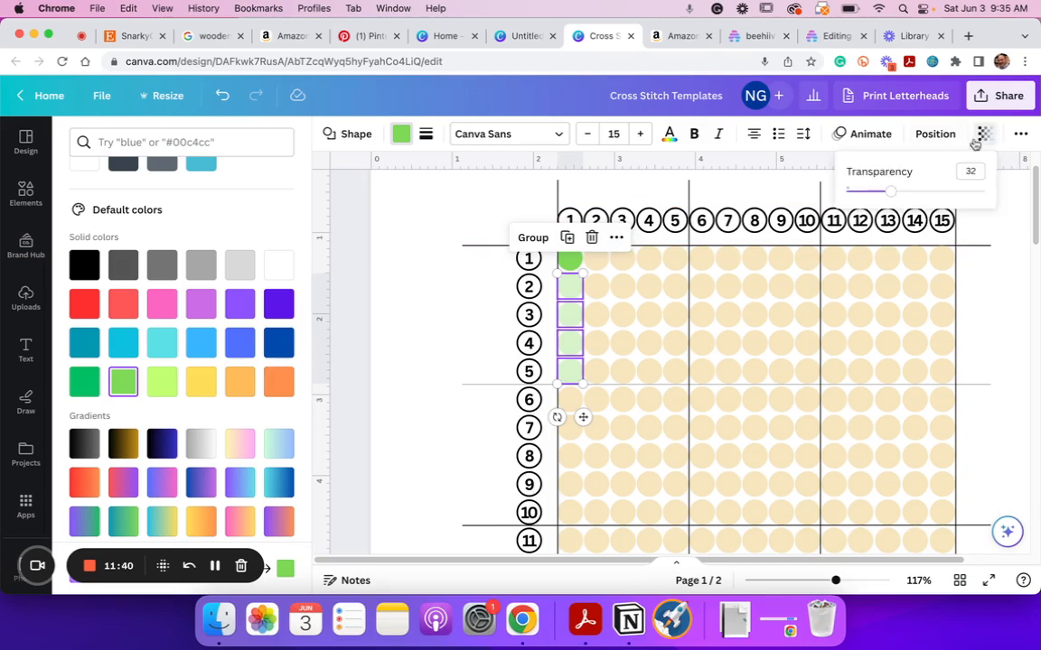
click(471, 204)
click(473, 205)
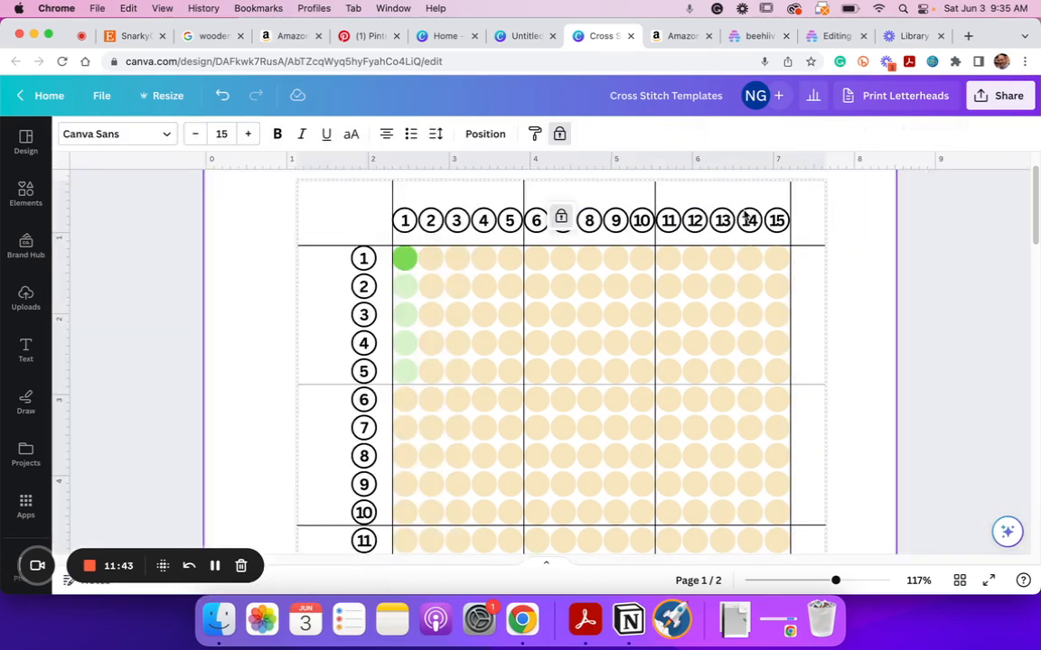
click(907, 271)
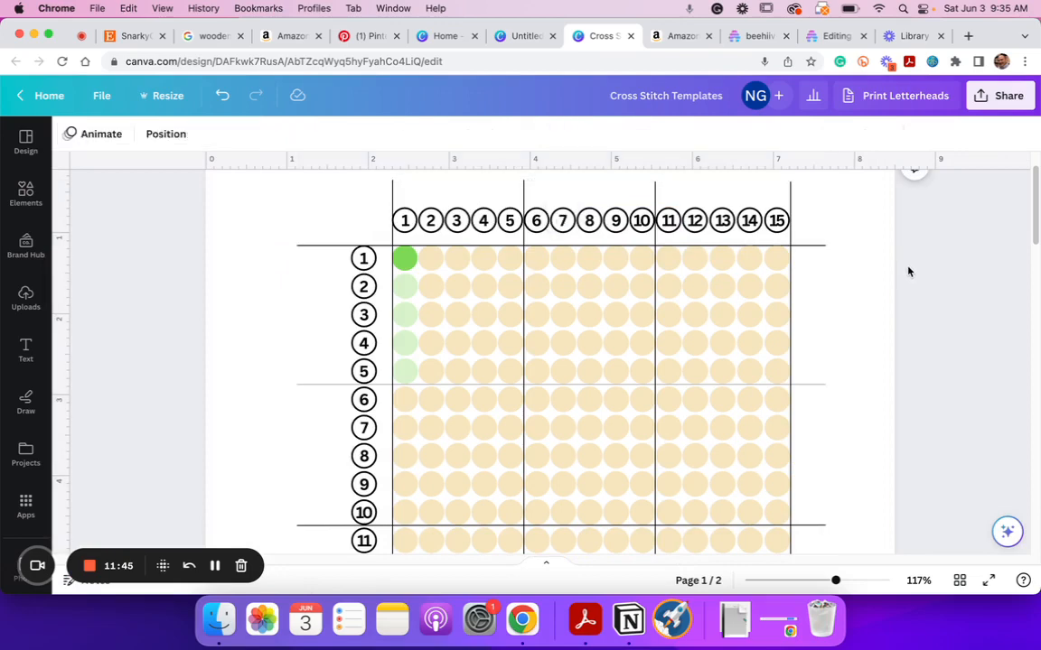
key(super+a)
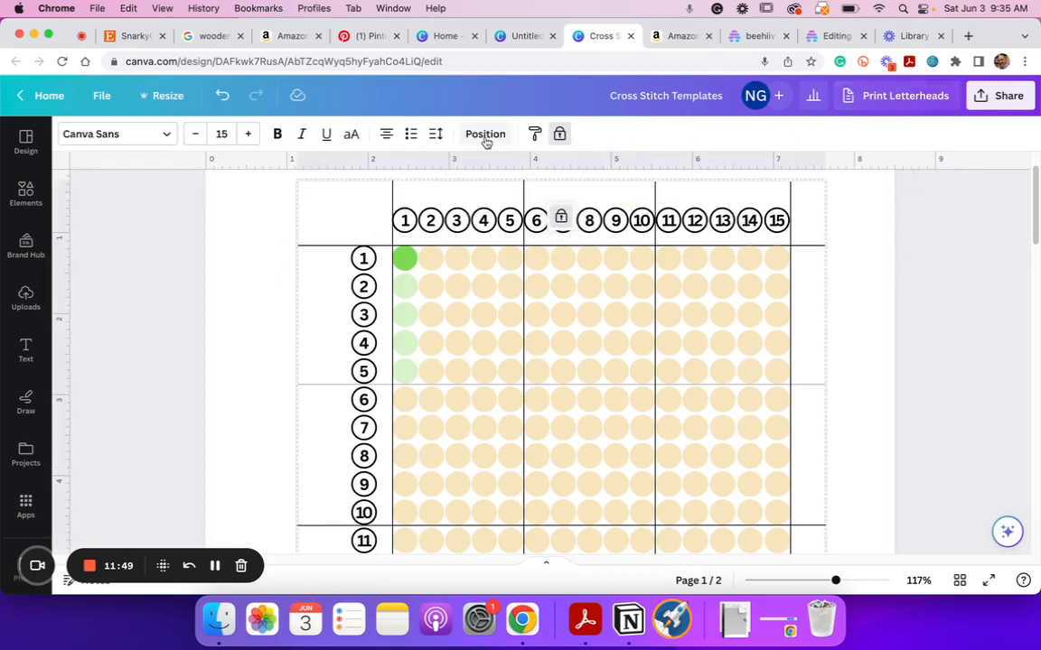
click(920, 262)
click(275, 207)
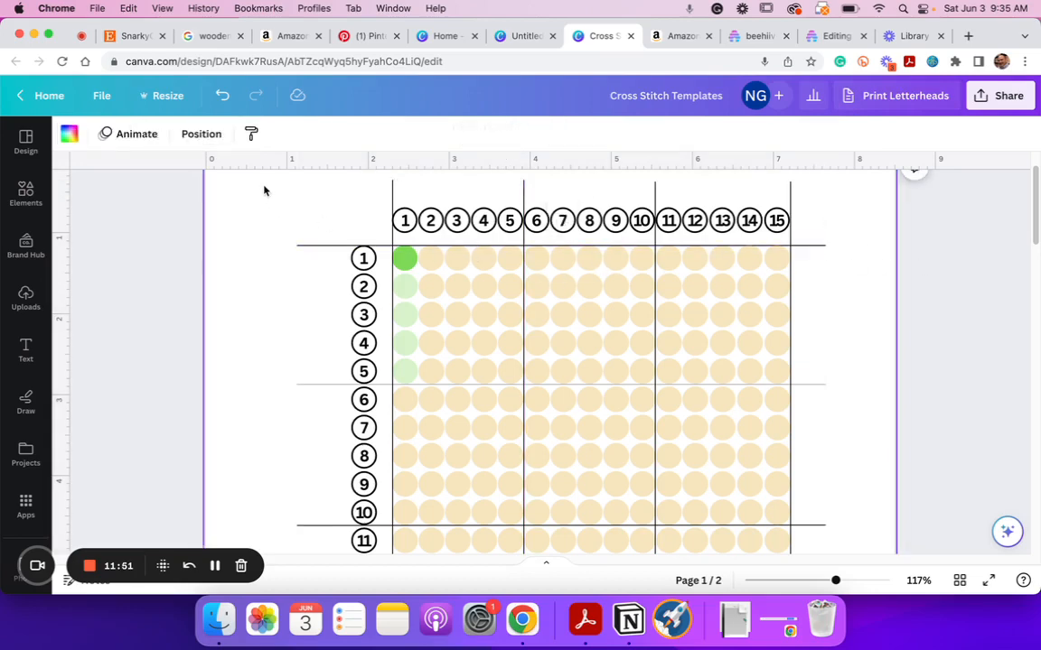
scroll(266, 191, up, 1)
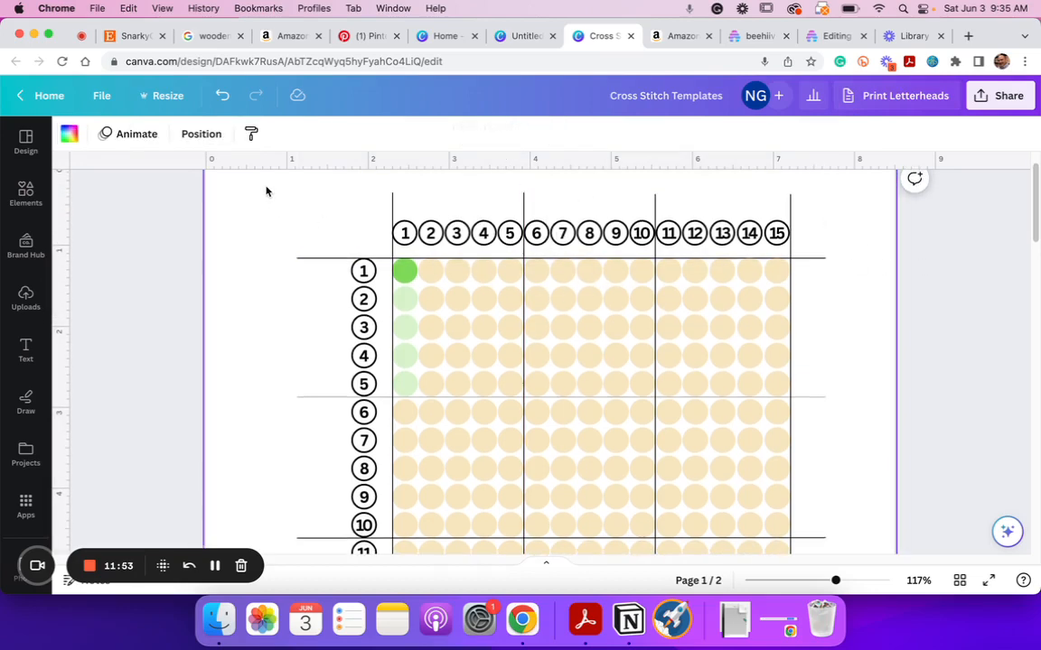
scroll(267, 191, down, 3)
scroll(266, 191, down, 5)
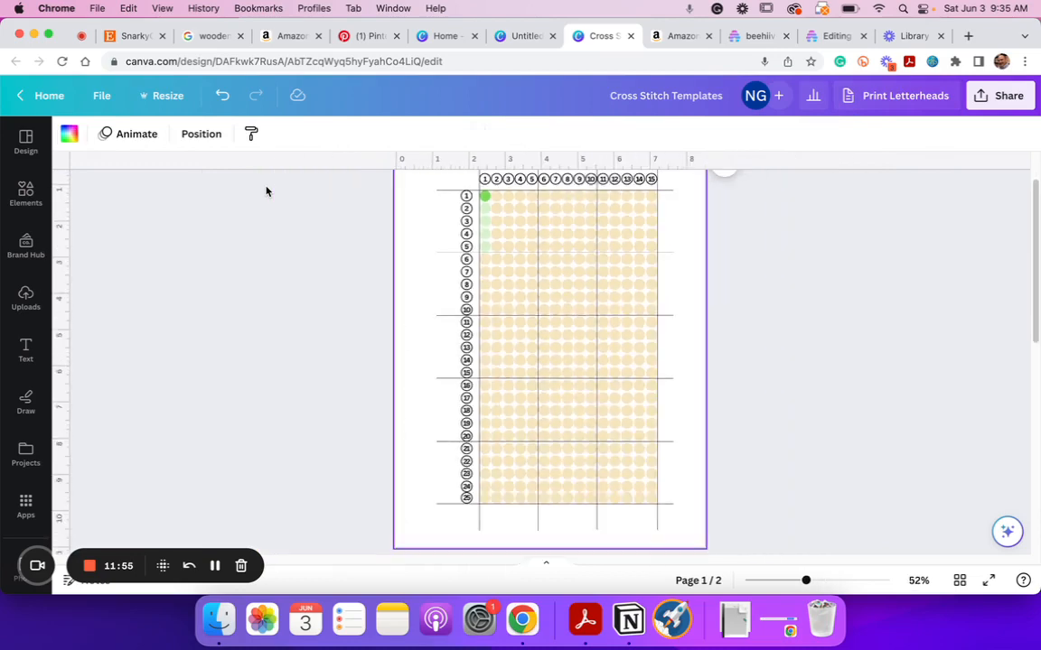
Set the transparency of all the stitch grid squares together to 100
scroll(269, 190, up, 1)
scroll(270, 190, down, 2)
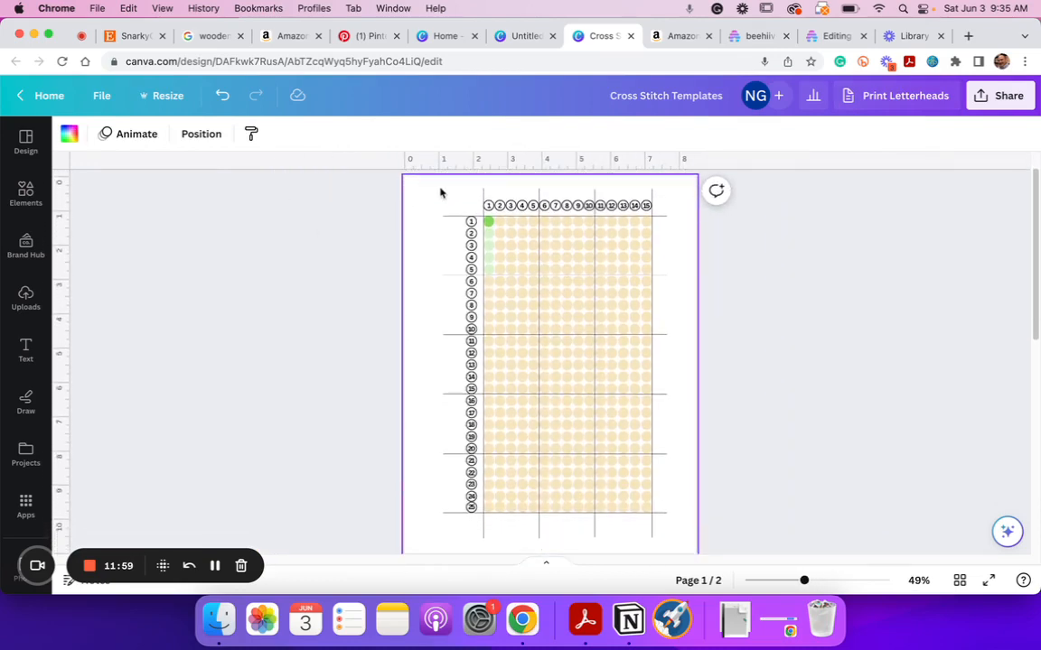
drag(441, 193, 714, 542)
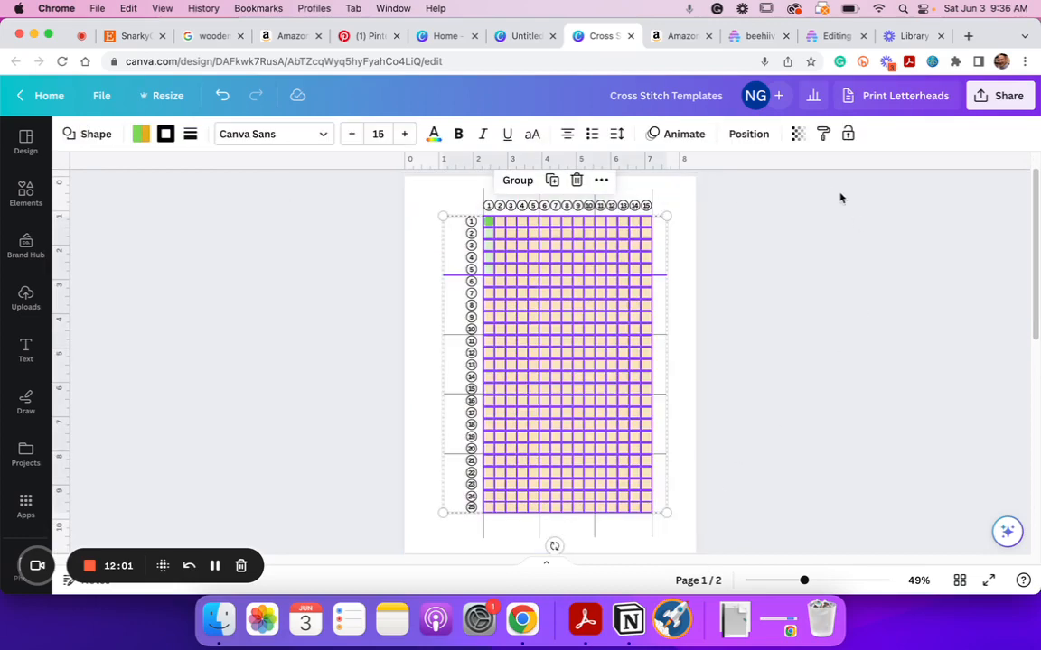
click(797, 134)
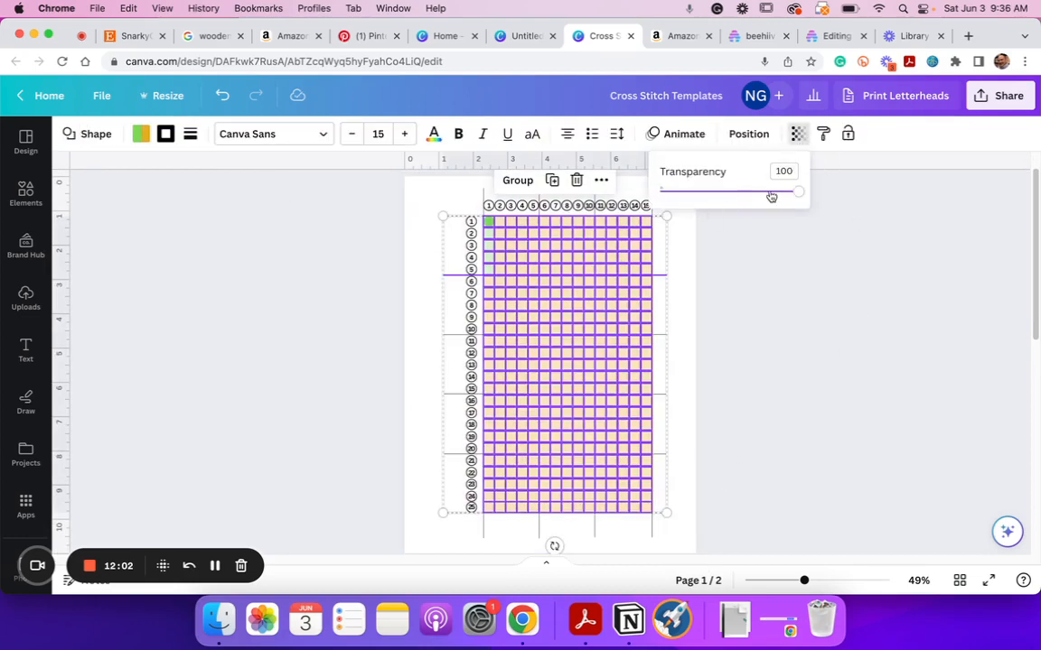
drag(799, 191, 723, 191)
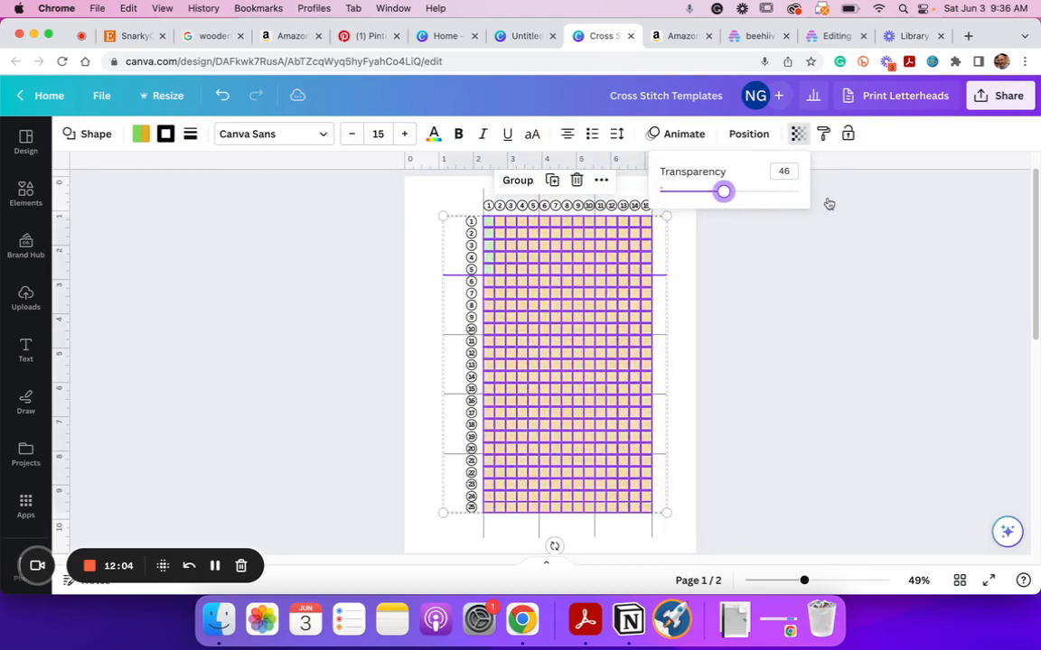
drag(829, 204, 931, 218)
click(894, 315)
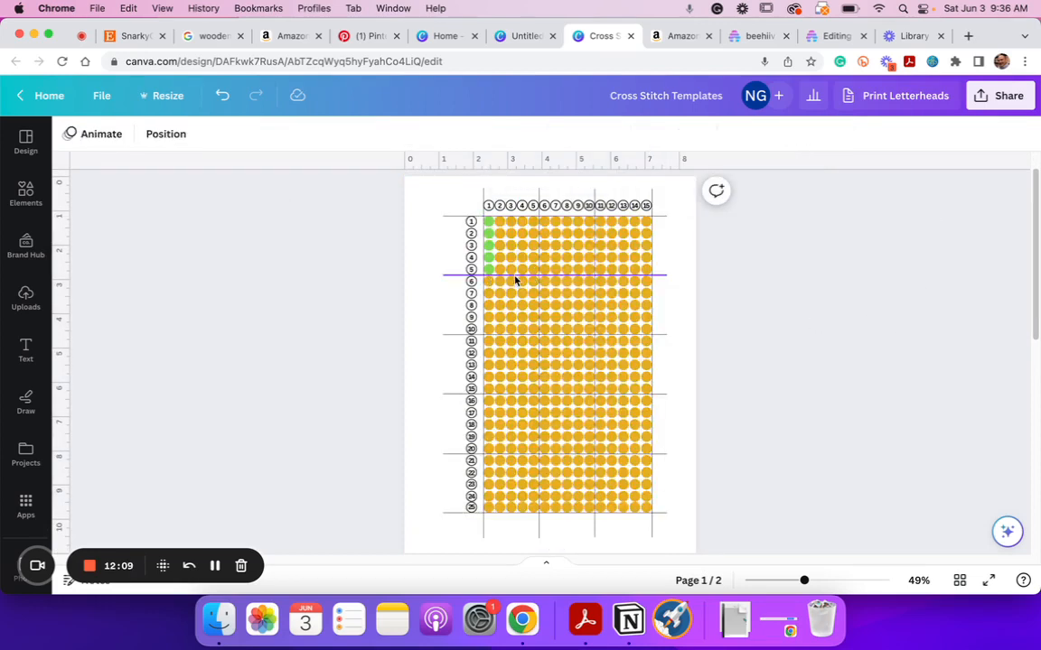
scroll(802, 312, up, 1)
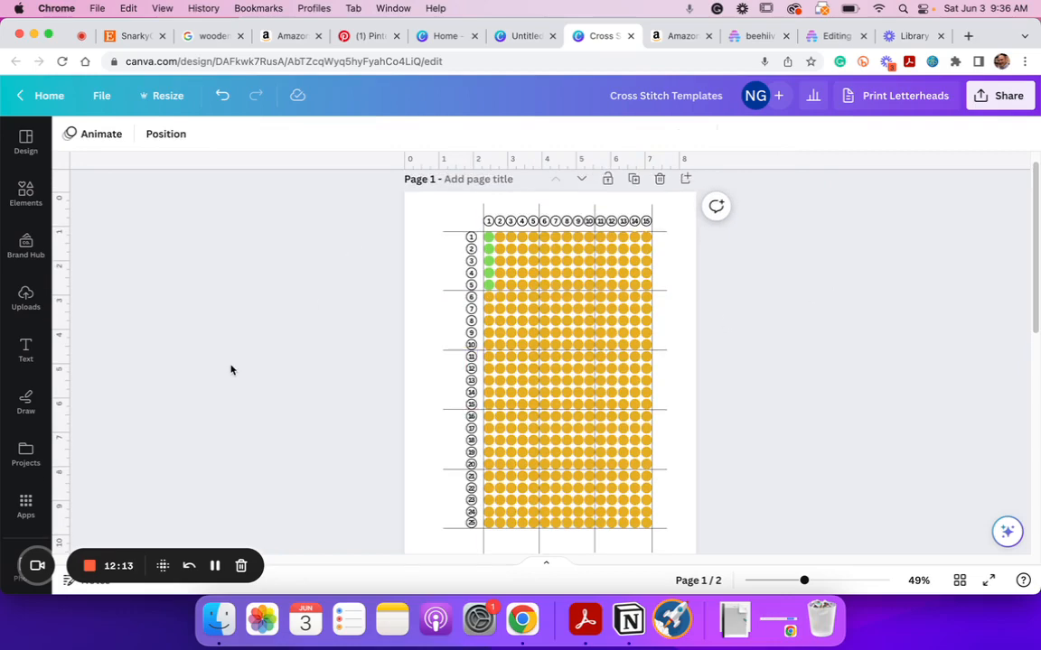
scroll(231, 370, down, 1)
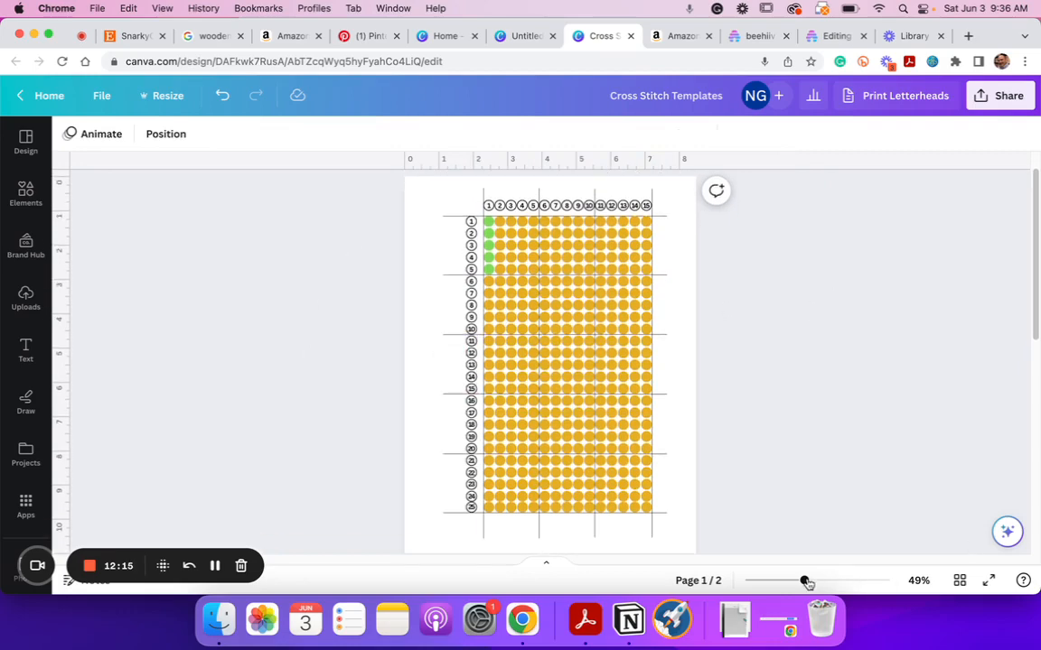
drag(806, 581, 841, 581)
scroll(819, 452, up, 5)
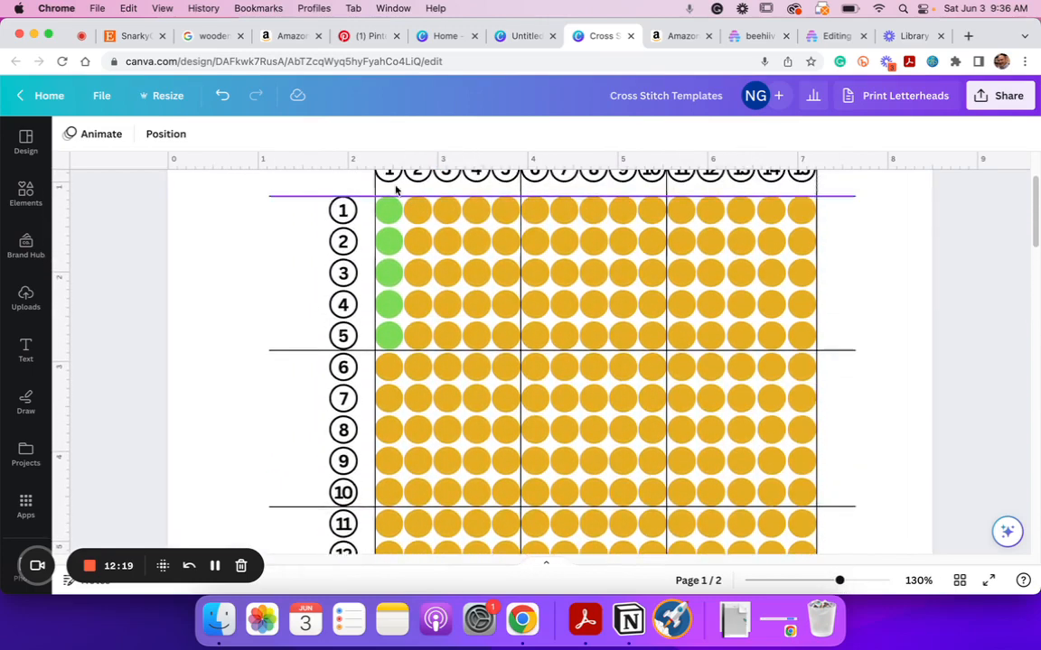
click(418, 240)
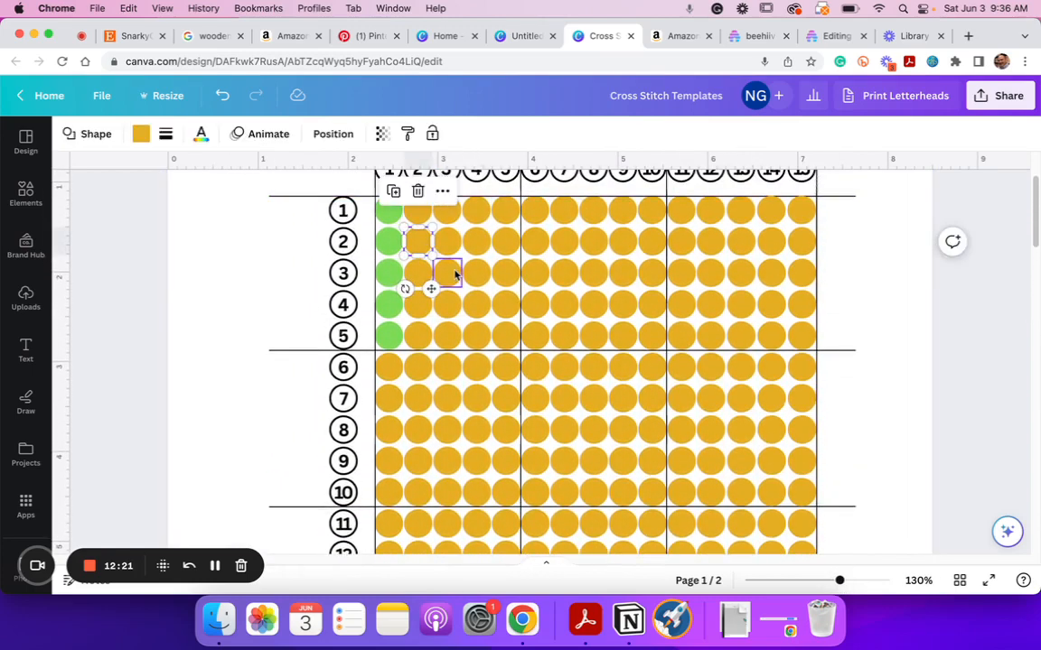
shift+click(449, 274)
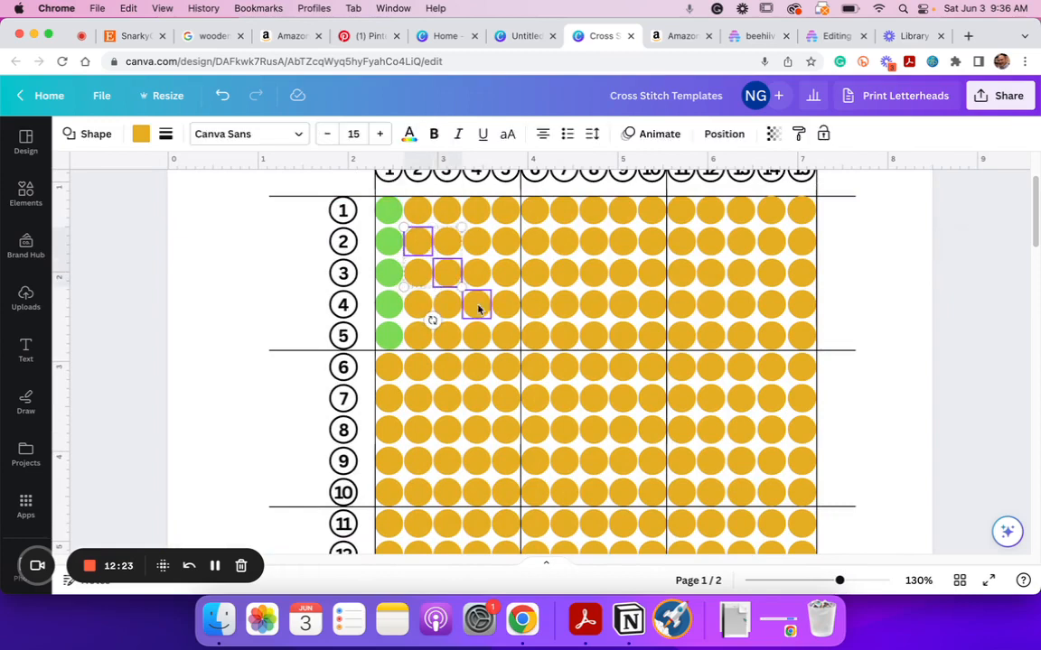
shift+click(478, 306)
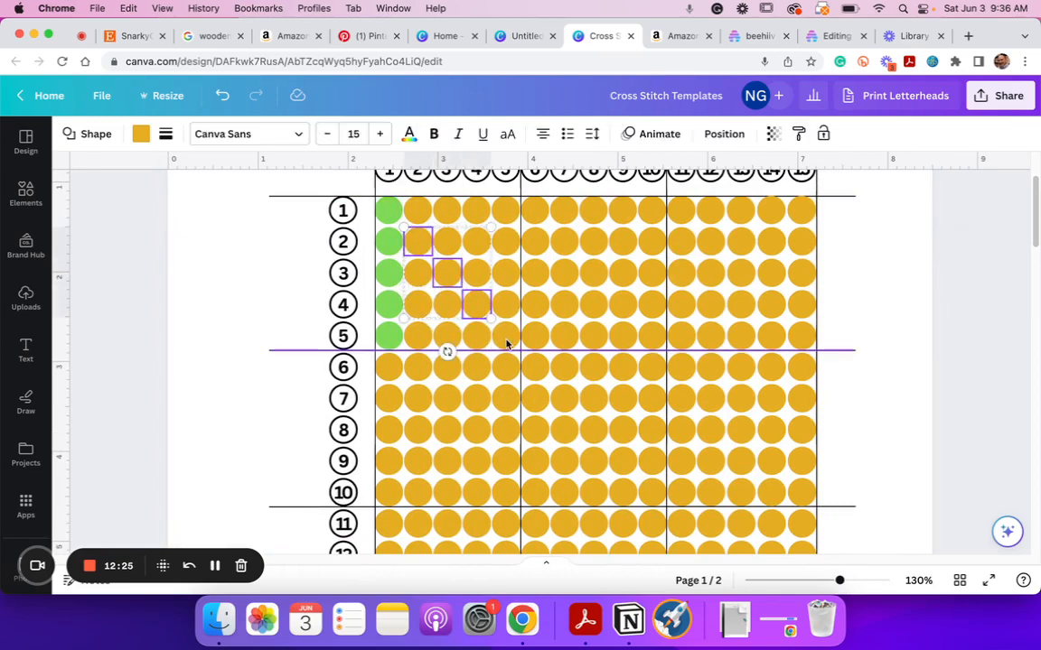
shift+click(507, 349)
click(506, 341)
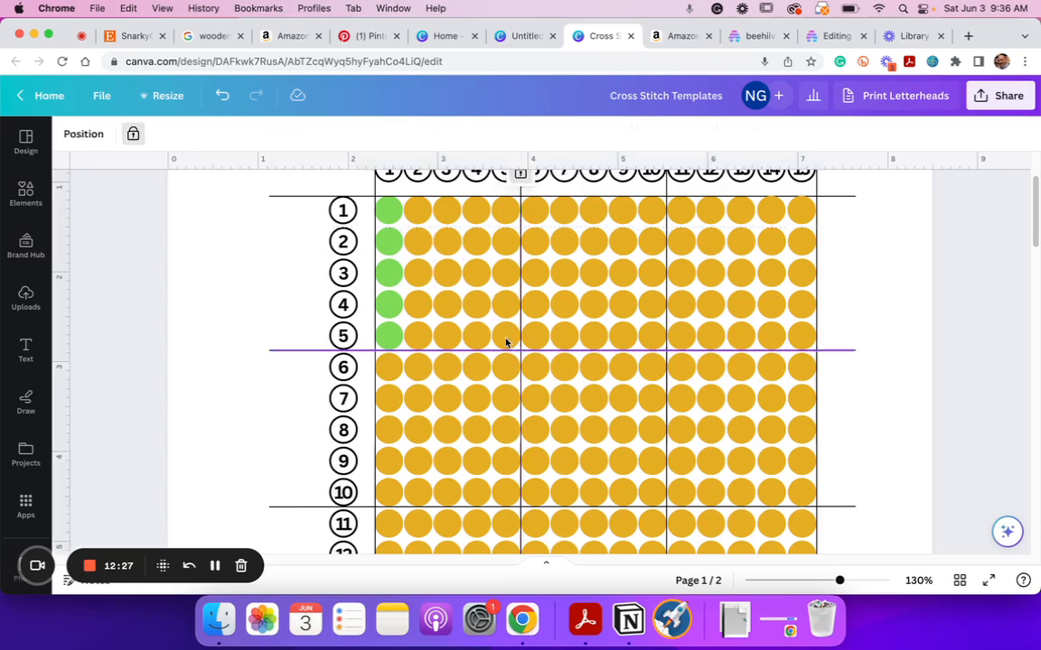
Recolor the diagonal squares at column 5 row 5, column 4 row 4, column 3 row 3 and column 2 row 2 to the column 1 green
click(502, 339)
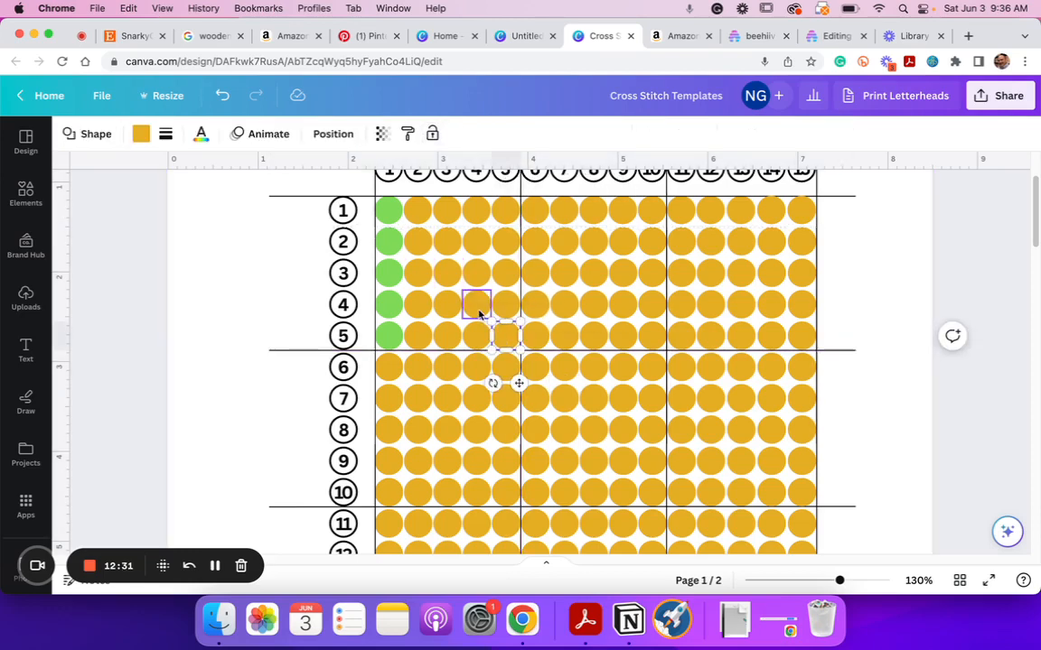
shift+click(479, 313)
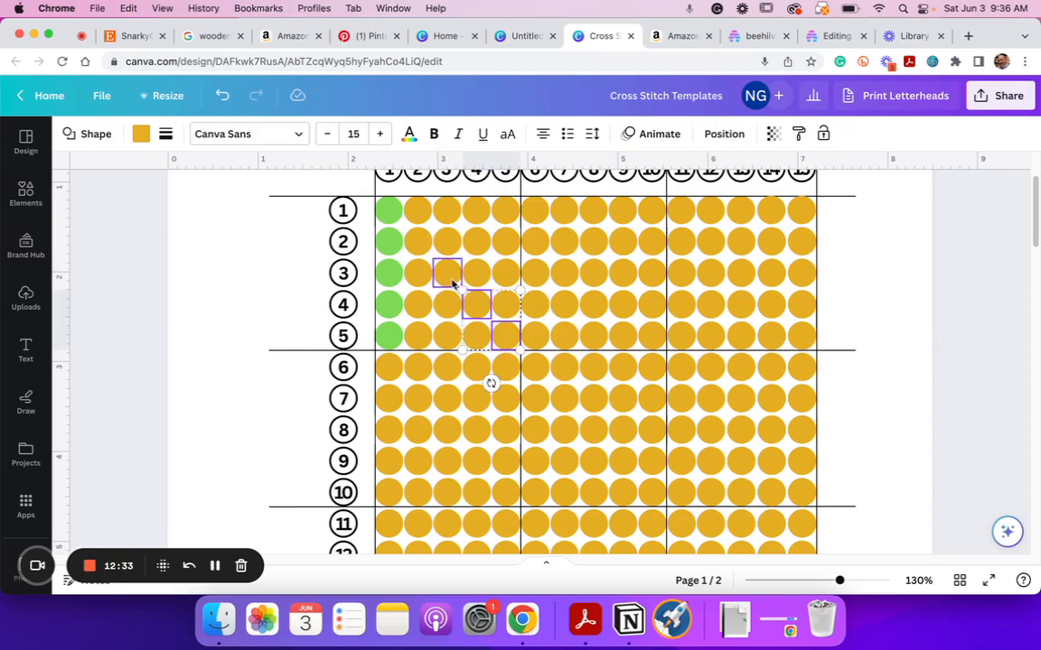
shift+click(452, 280)
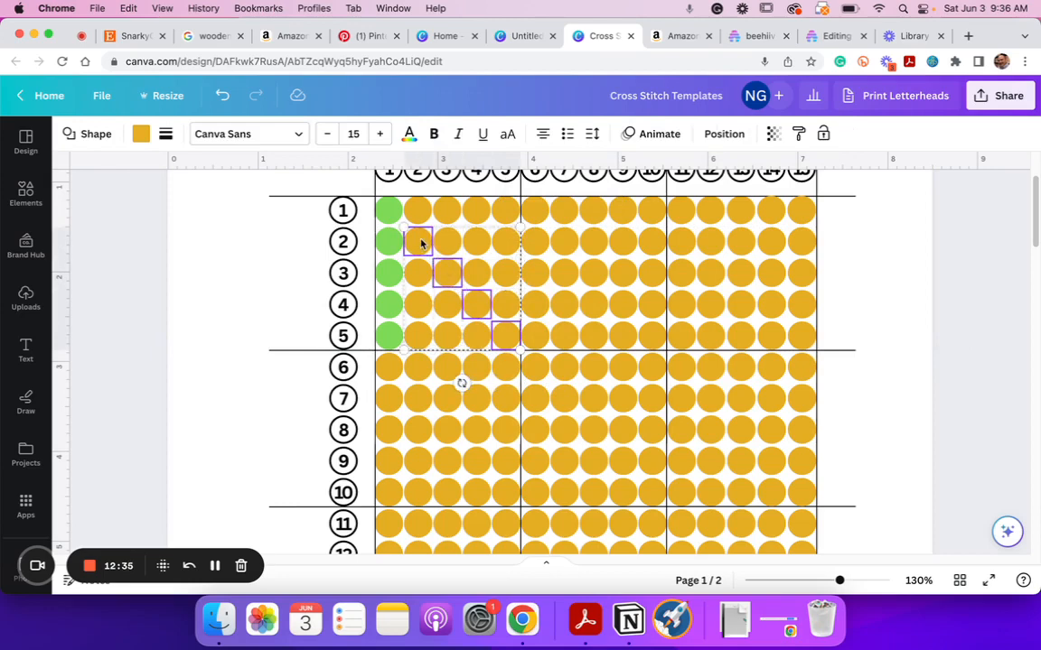
shift+click(411, 238)
click(141, 134)
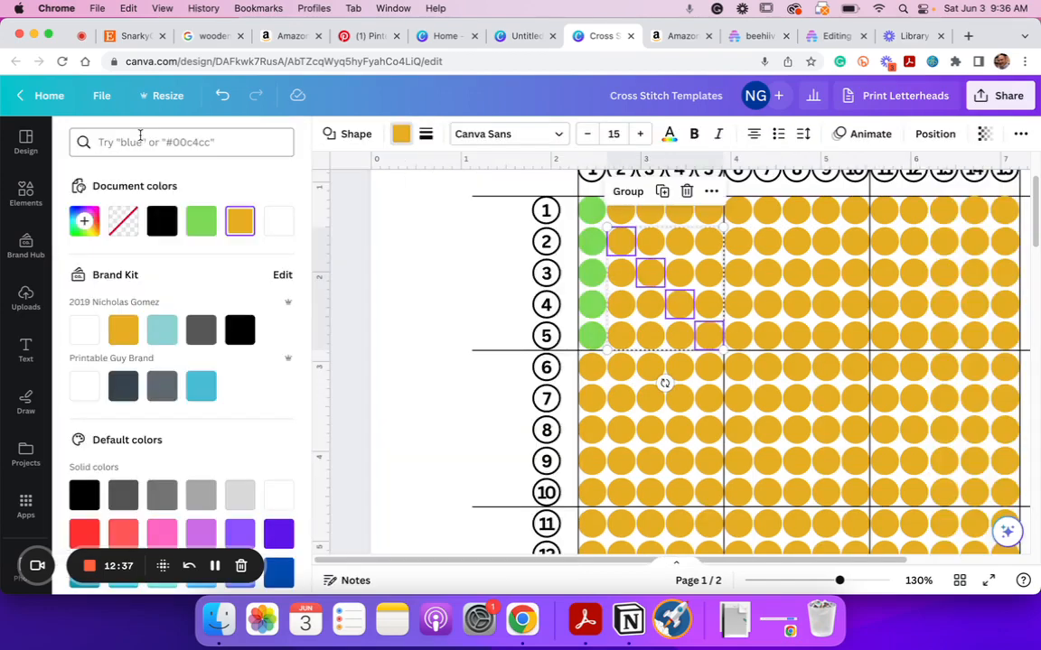
click(200, 221)
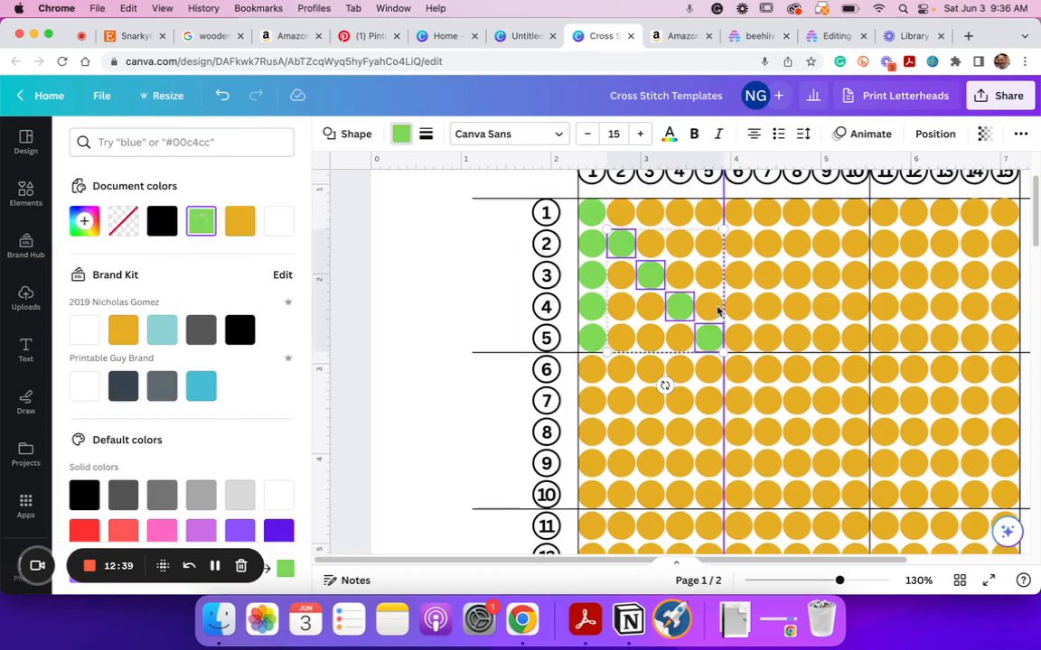
scroll(777, 303, up, 1)
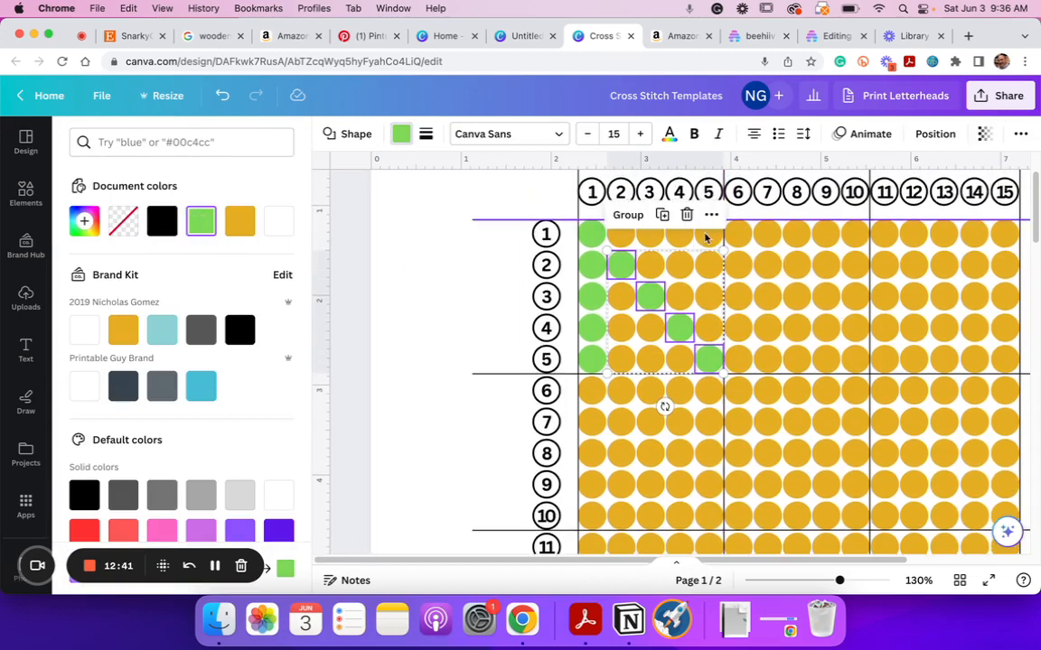
click(724, 269)
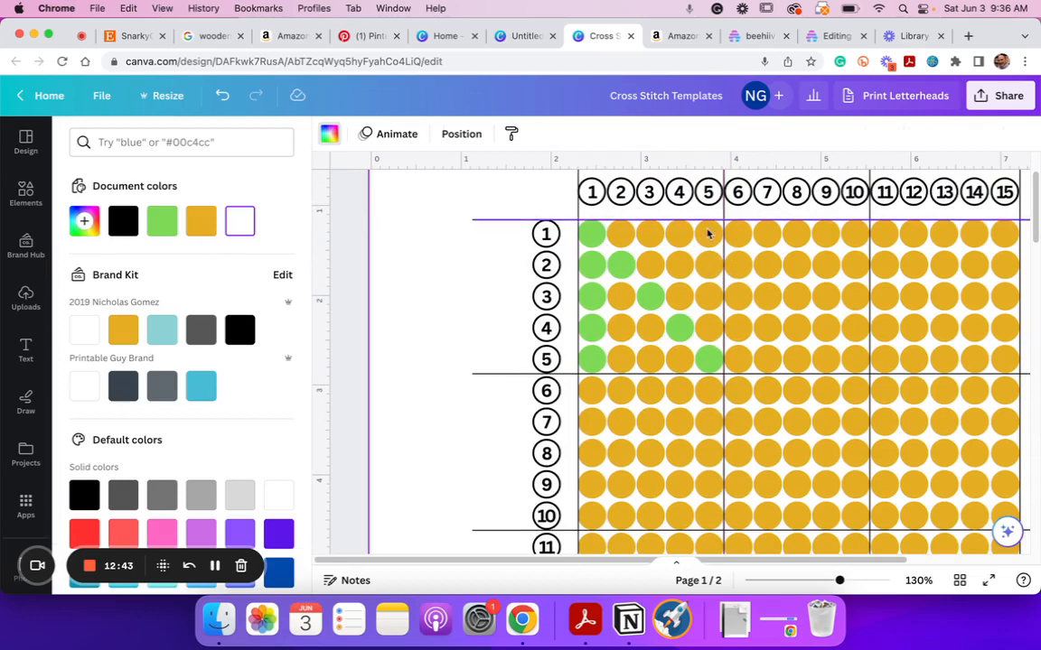
click(709, 234)
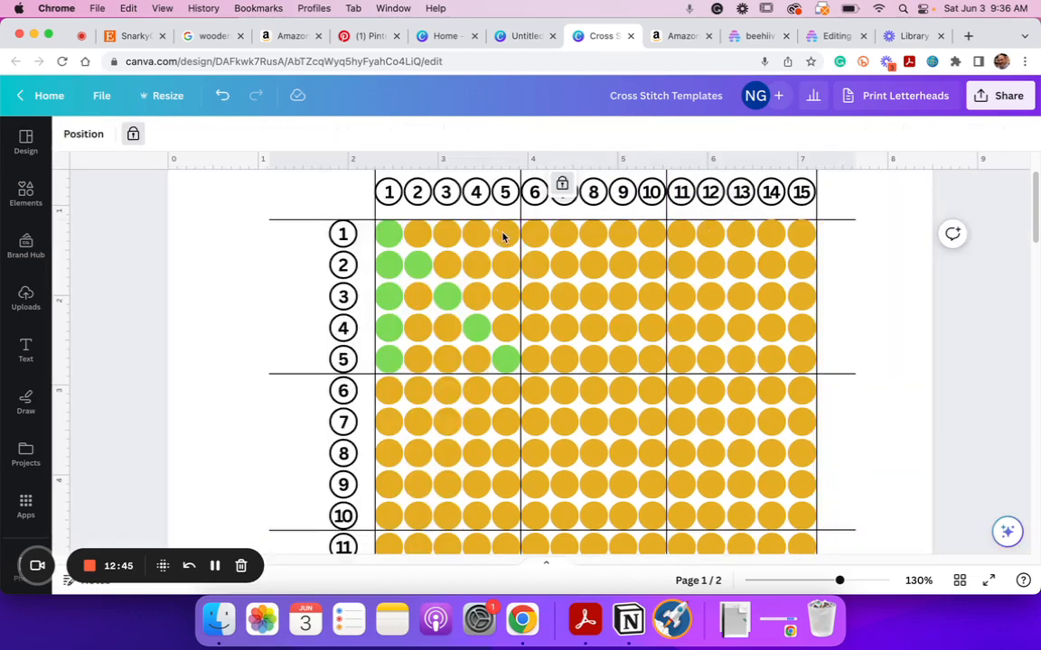
click(498, 240)
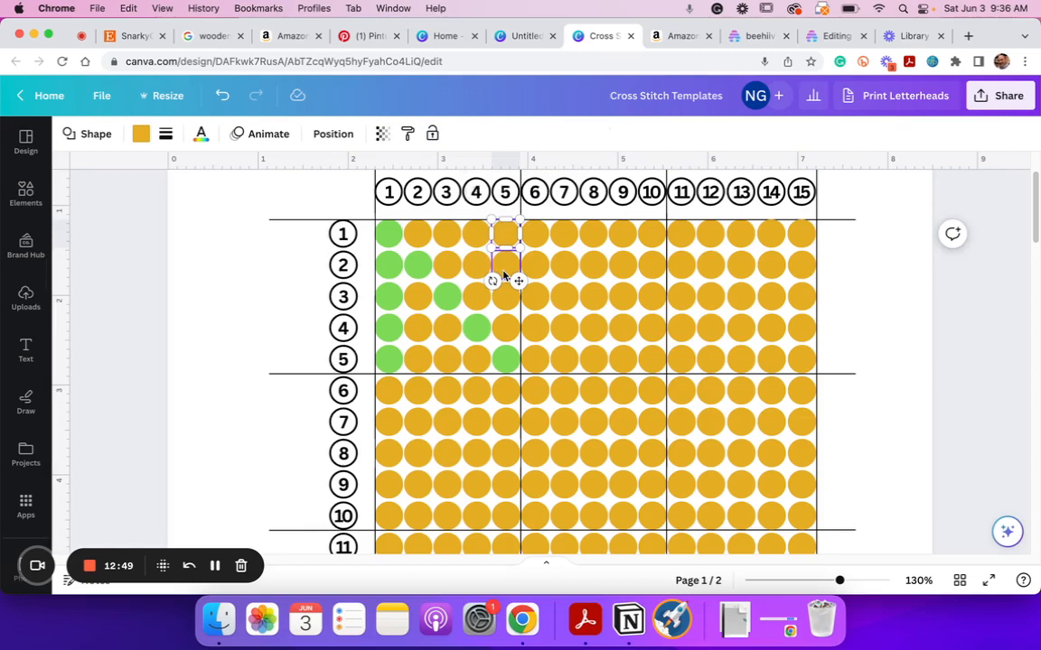
click(505, 296)
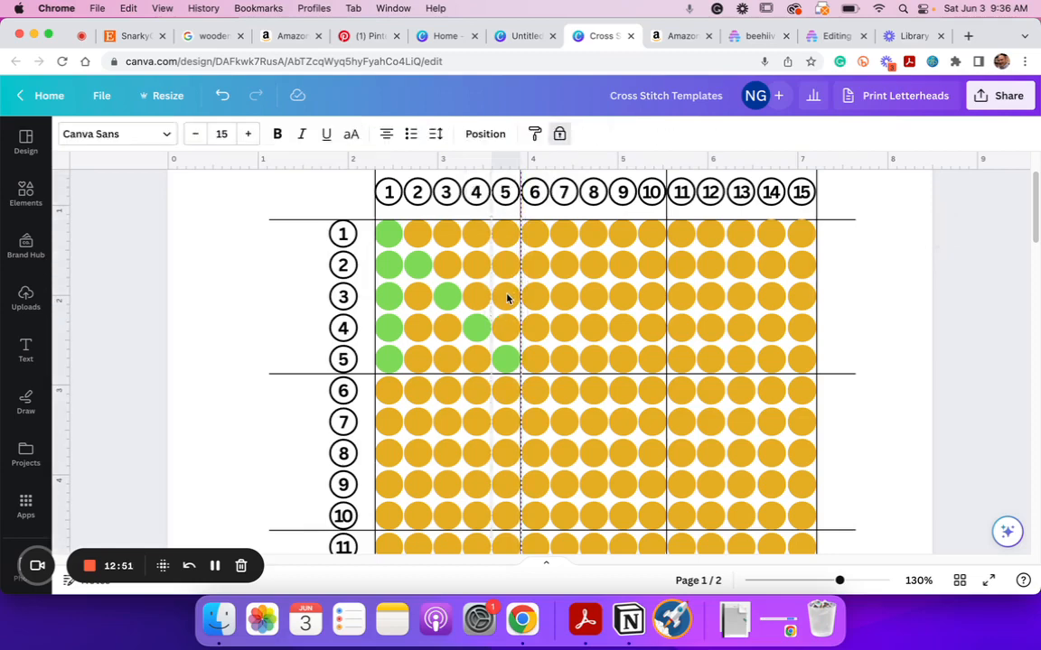
click(505, 307)
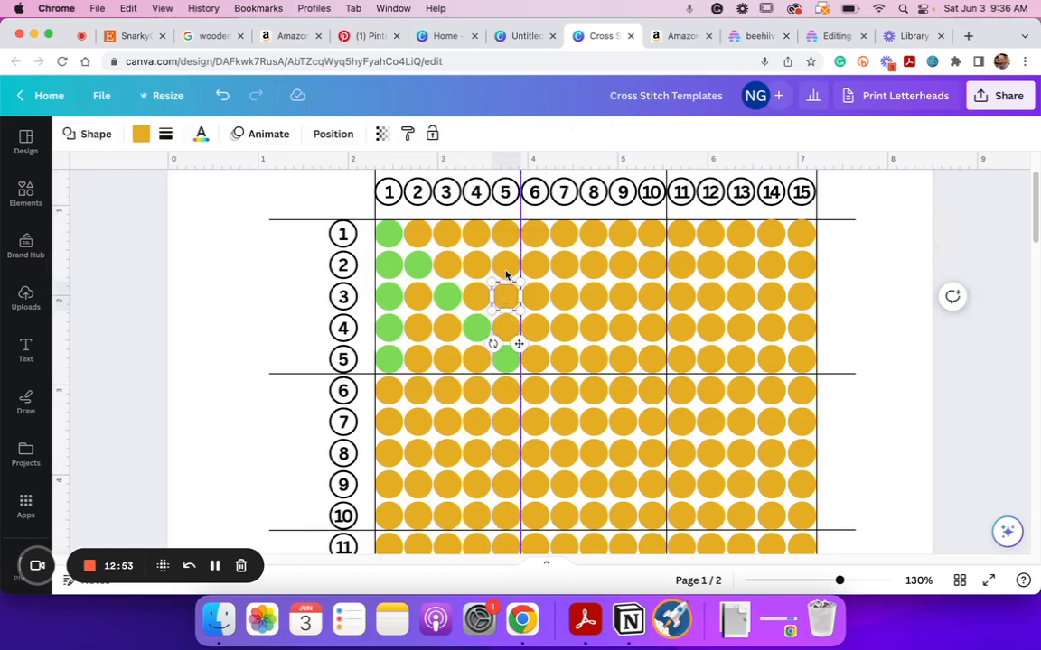
click(504, 269)
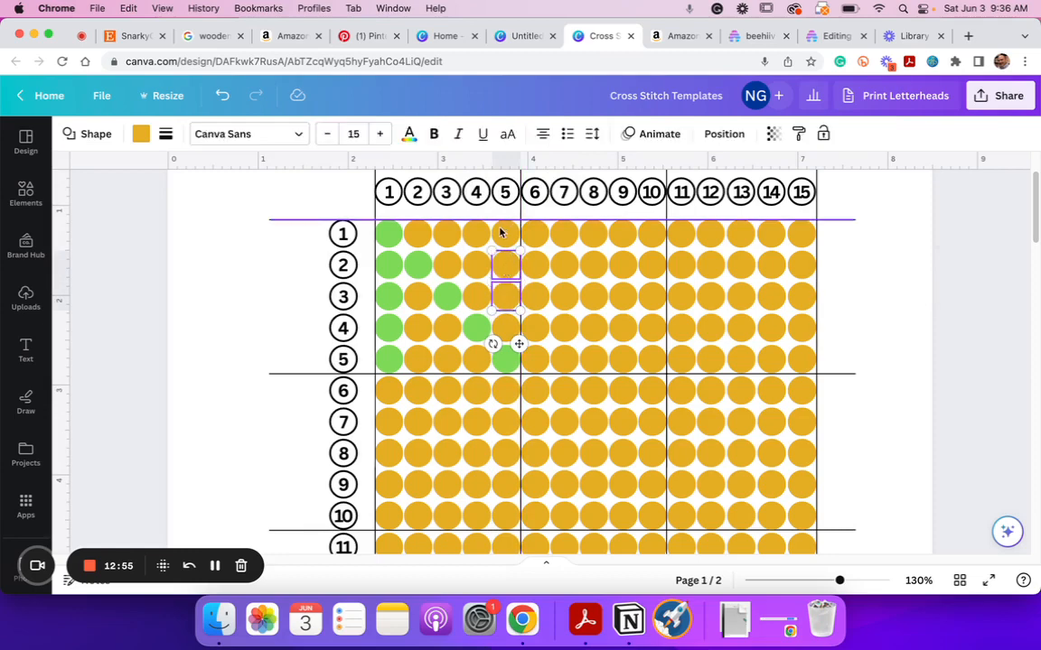
click(502, 235)
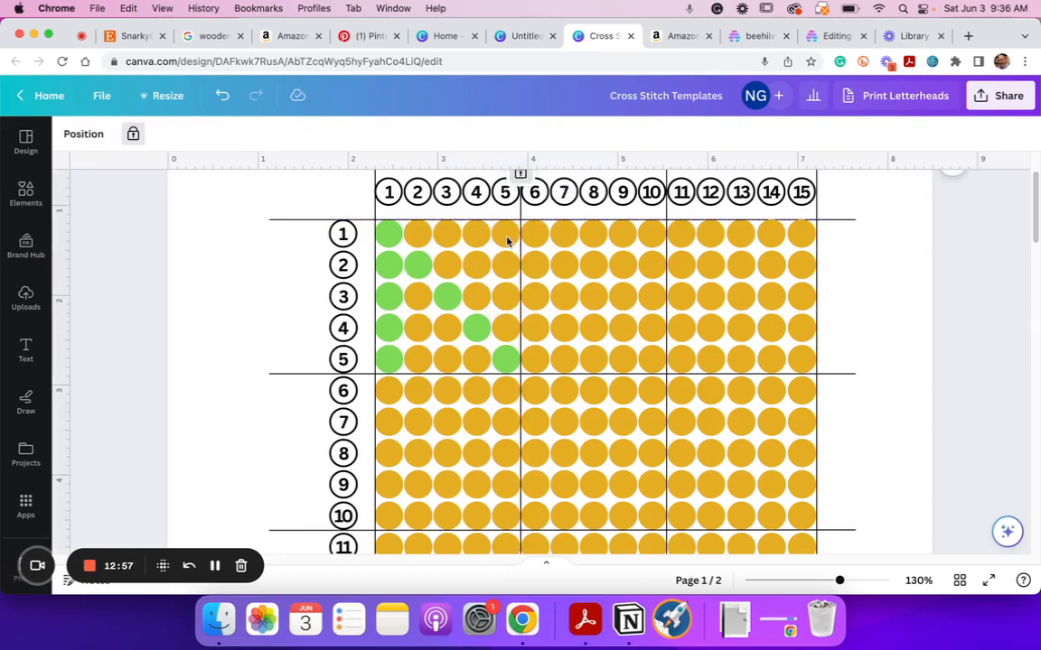
Recolor the square at column 5, row 1 to the same green as the column 1 squares
click(506, 240)
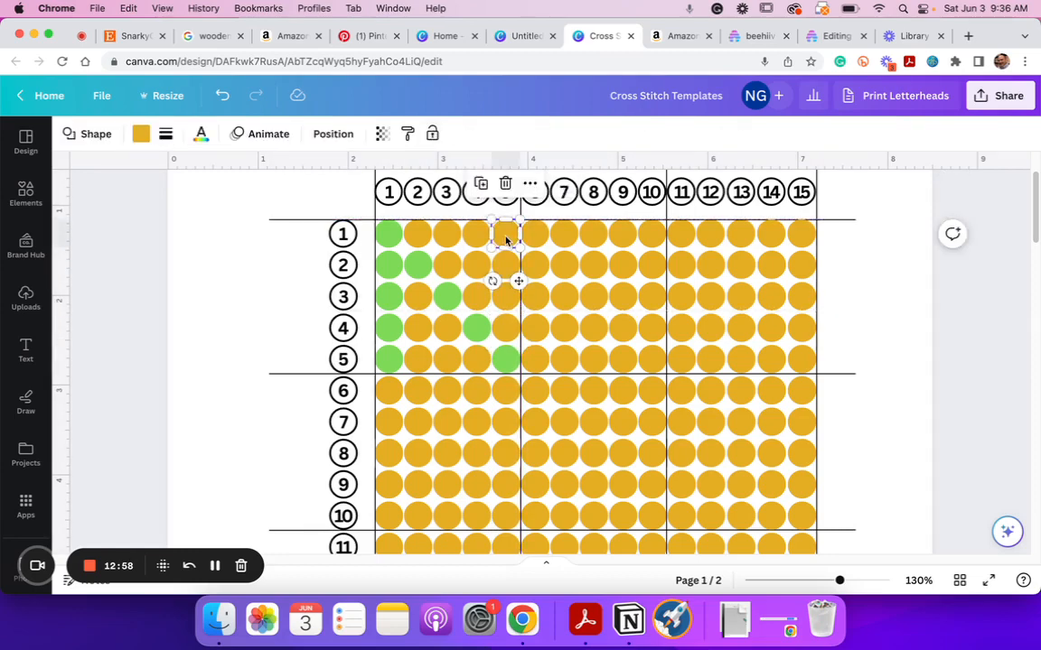
click(140, 133)
scroll(149, 456, down, 5)
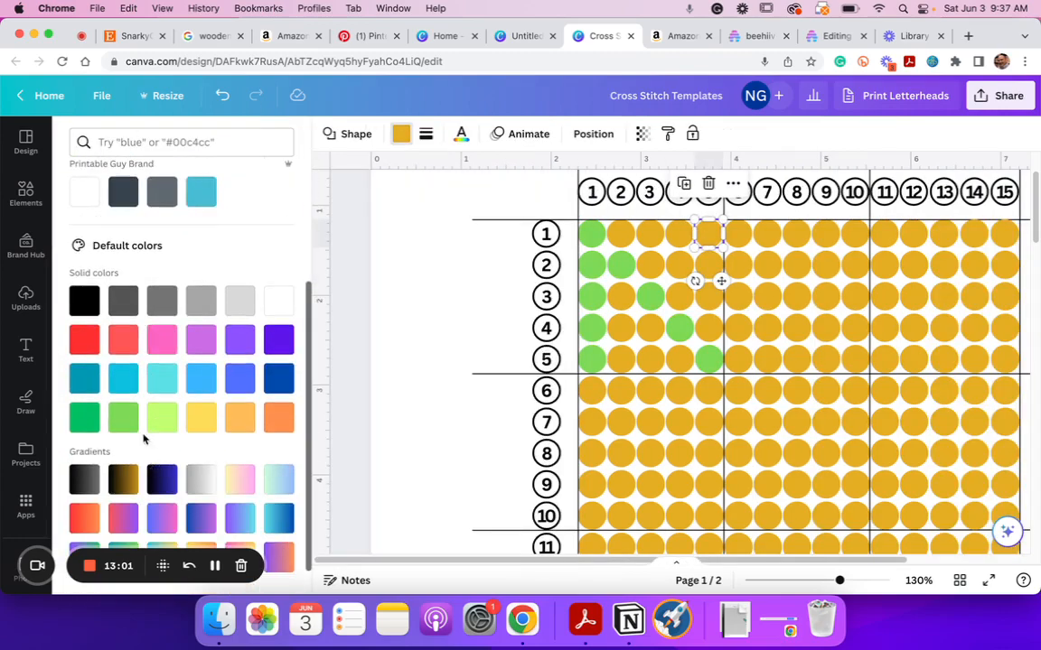
click(124, 416)
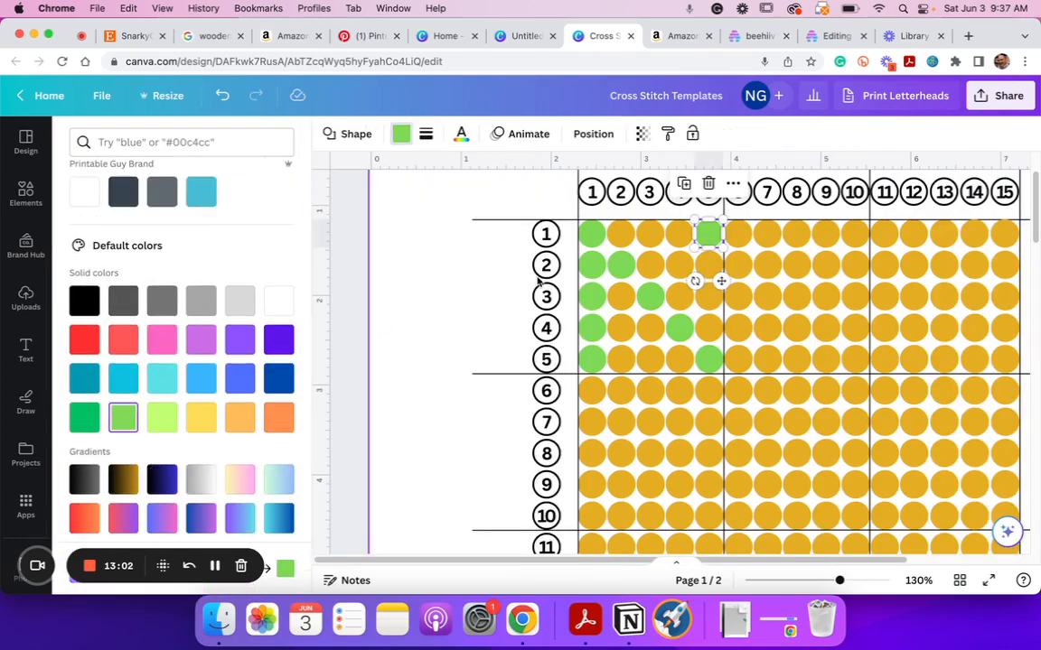
click(693, 277)
Recolor the column 5 squares in rows 2 to 4 together to the same green, completing the letter N
click(505, 265)
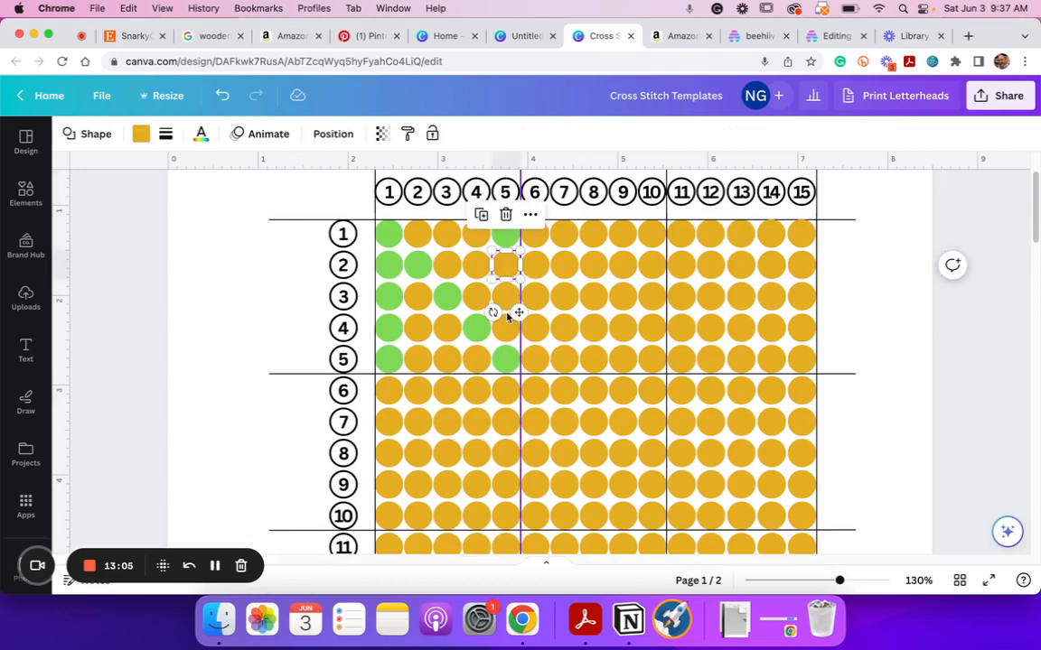
shift+click(505, 298)
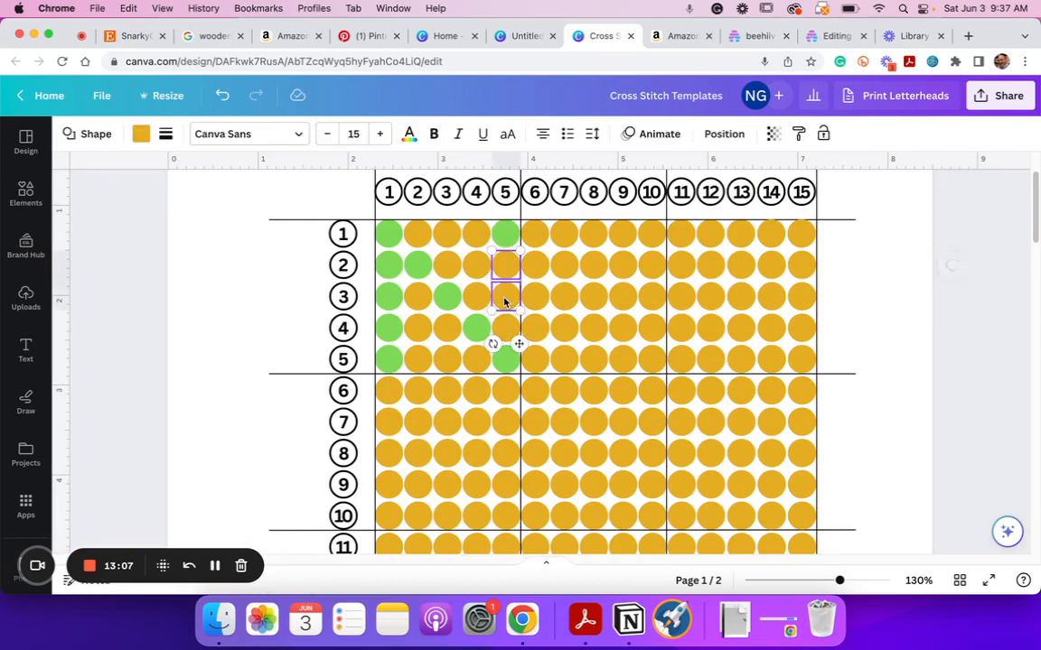
shift+click(504, 328)
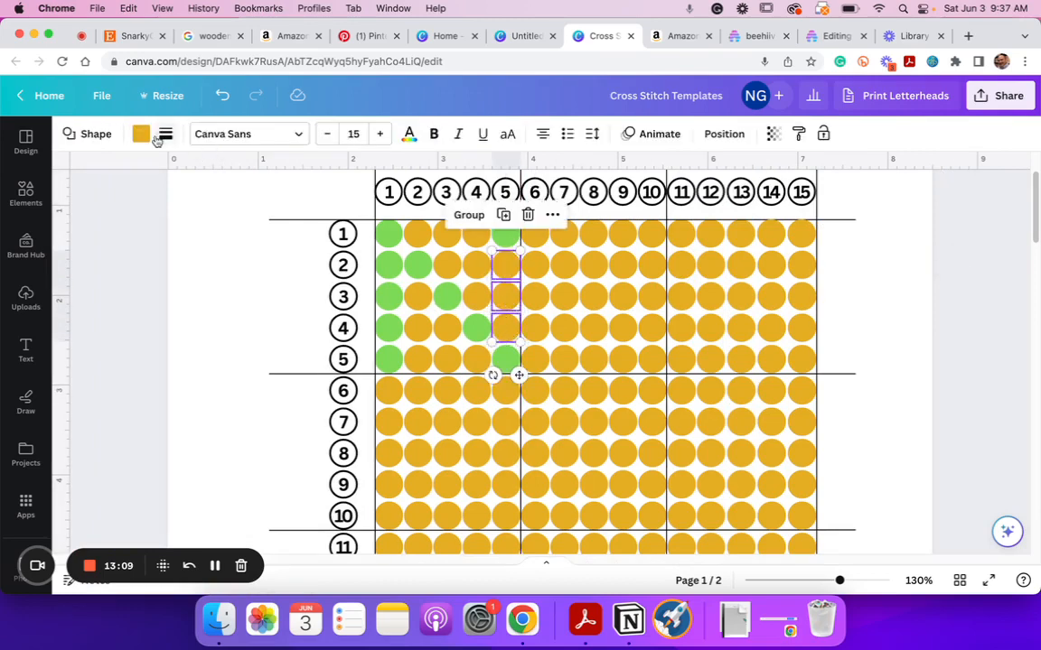
click(140, 134)
click(201, 221)
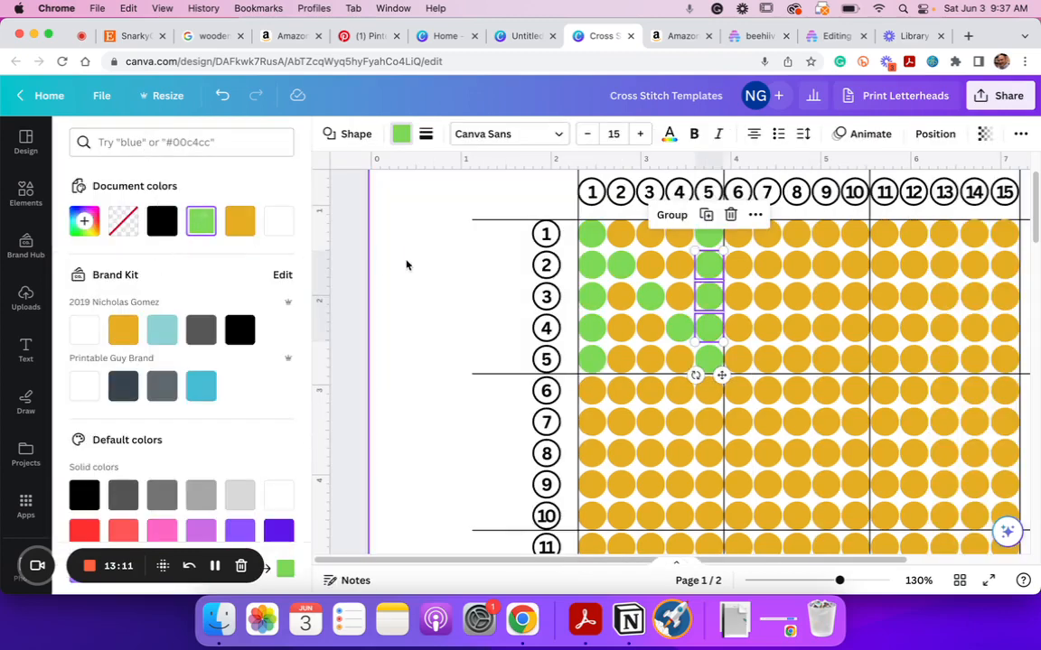
click(467, 259)
scroll(506, 271, up, 1)
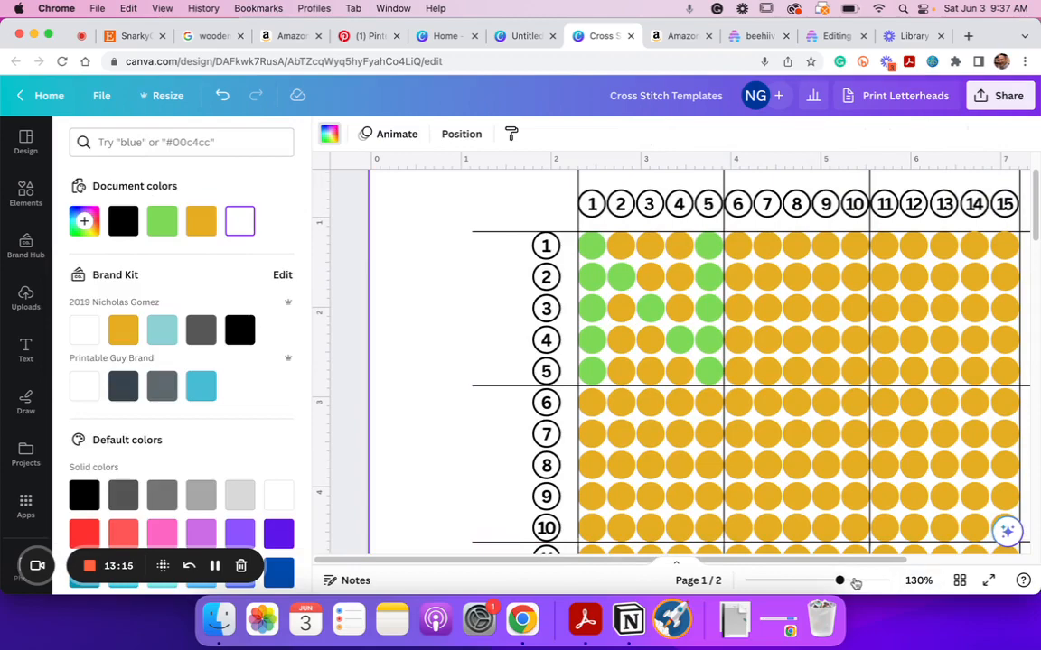
drag(841, 581, 802, 581)
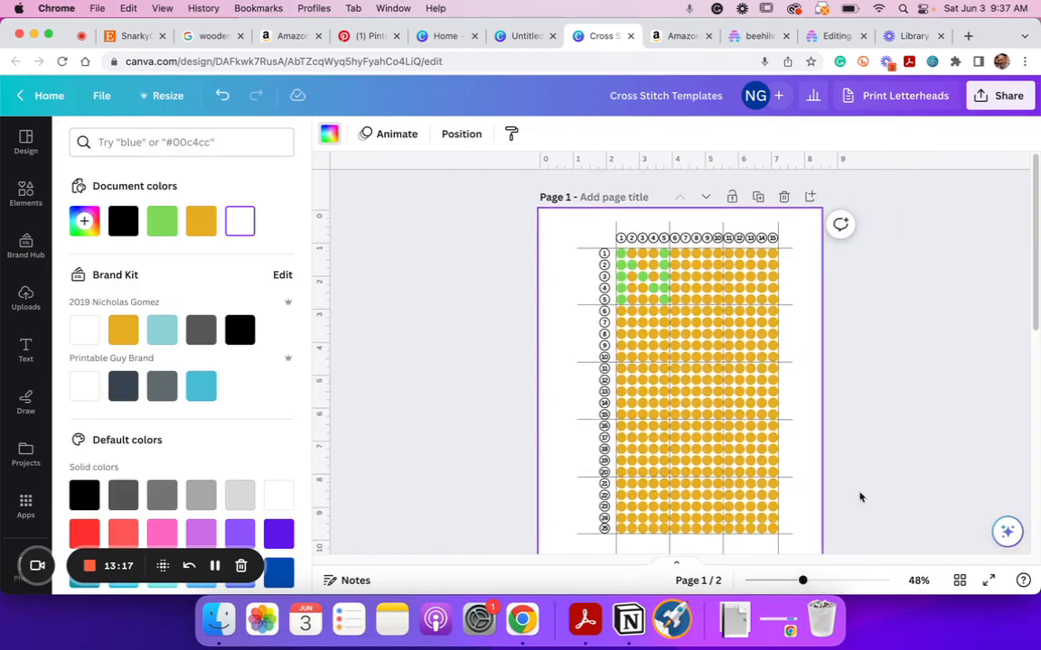
click(914, 409)
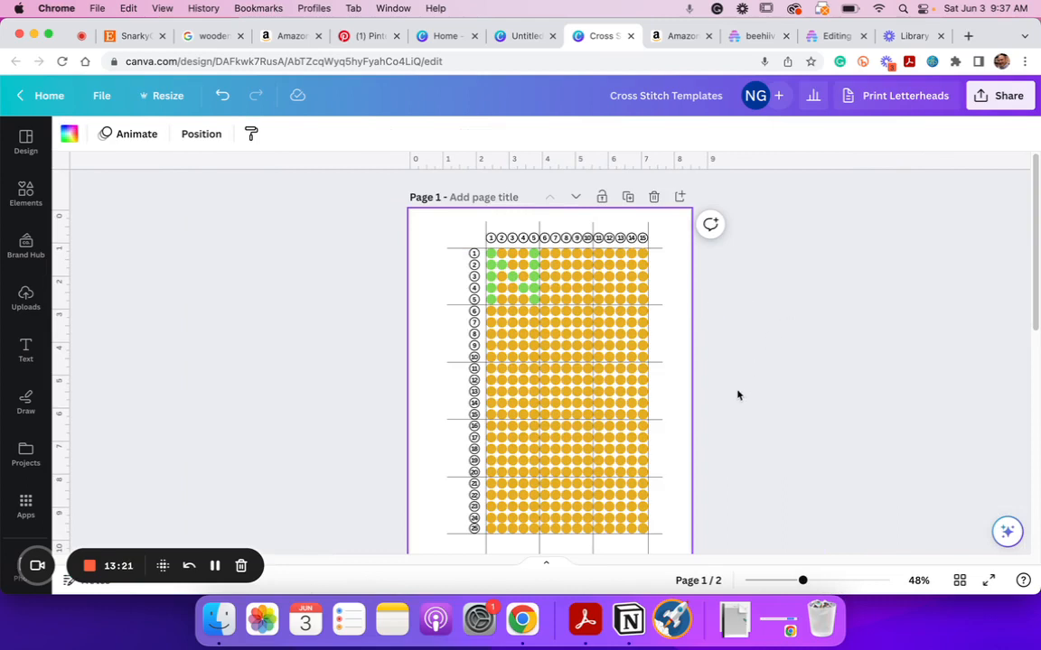
scroll(737, 395, down, 2)
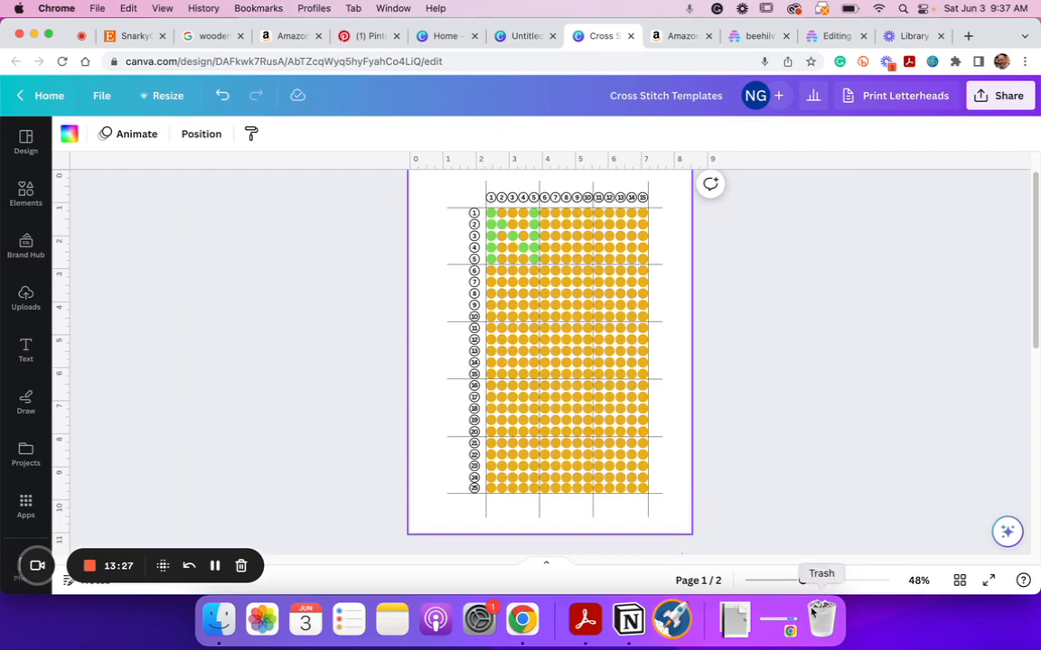
drag(805, 582, 793, 581)
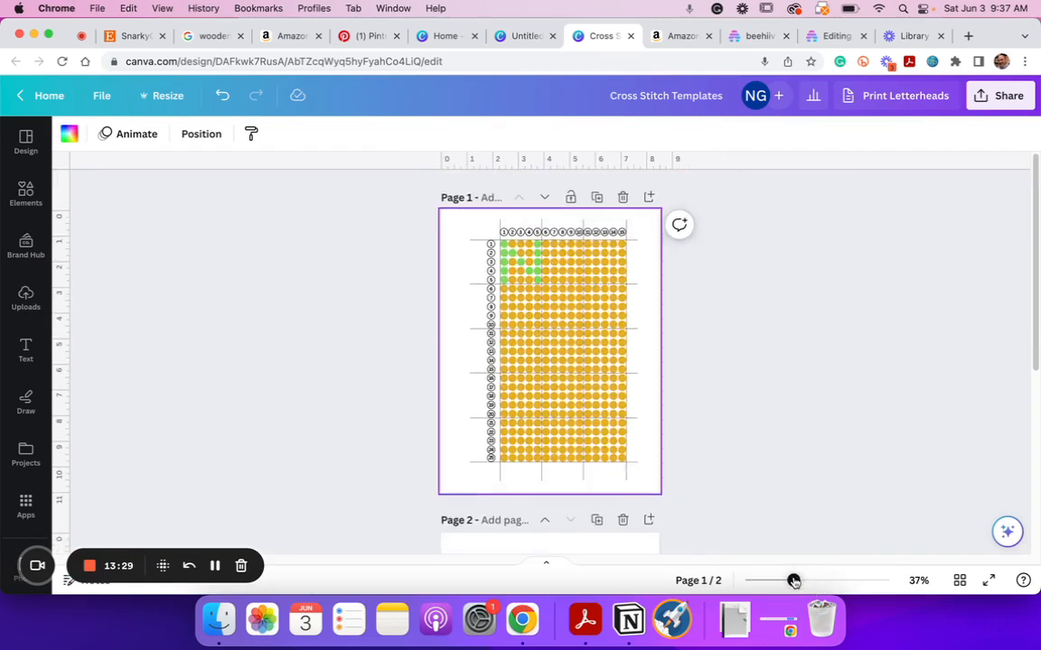
click(792, 430)
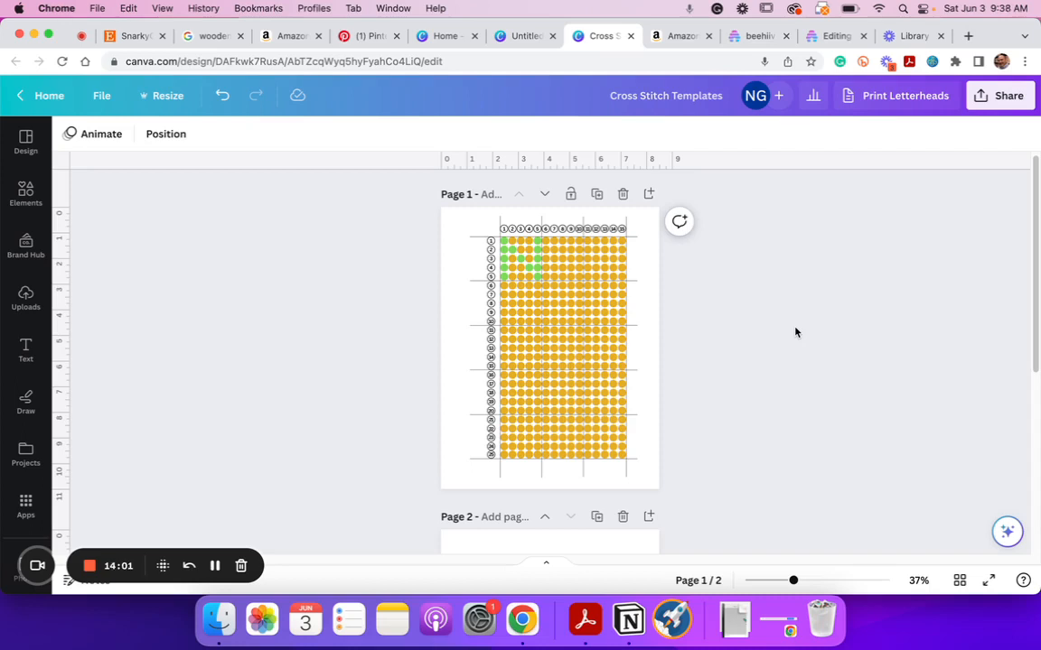
scroll(777, 312, down, 2)
scroll(780, 314, up, 2)
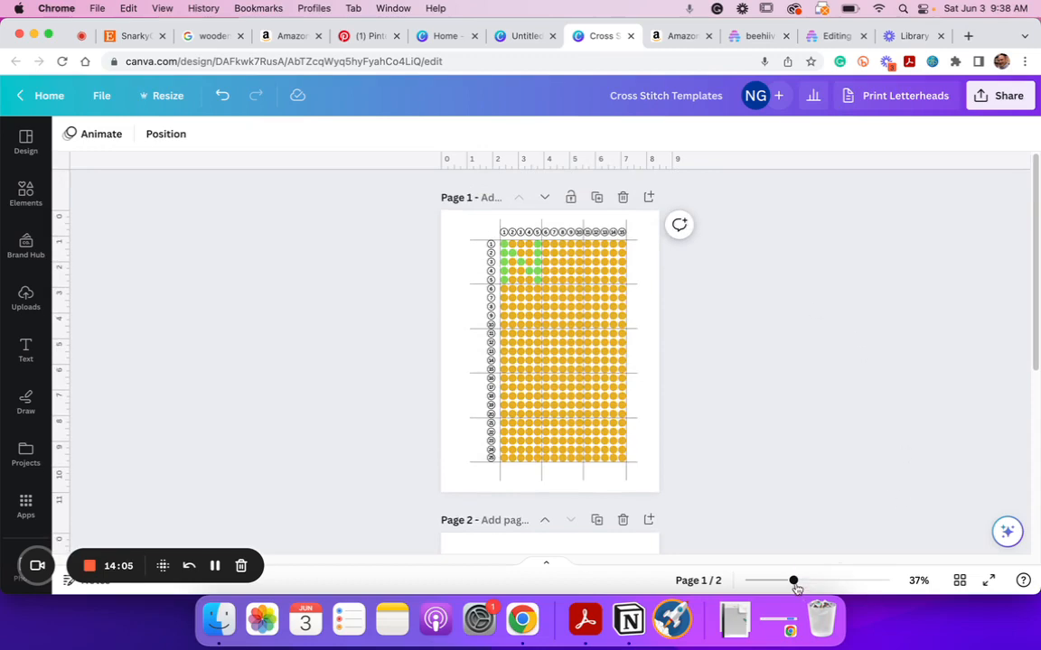
Recolor the row 1 squares in columns 2 to 4 together to the pink default solid color
drag(794, 582, 830, 582)
scroll(838, 403, up, 5)
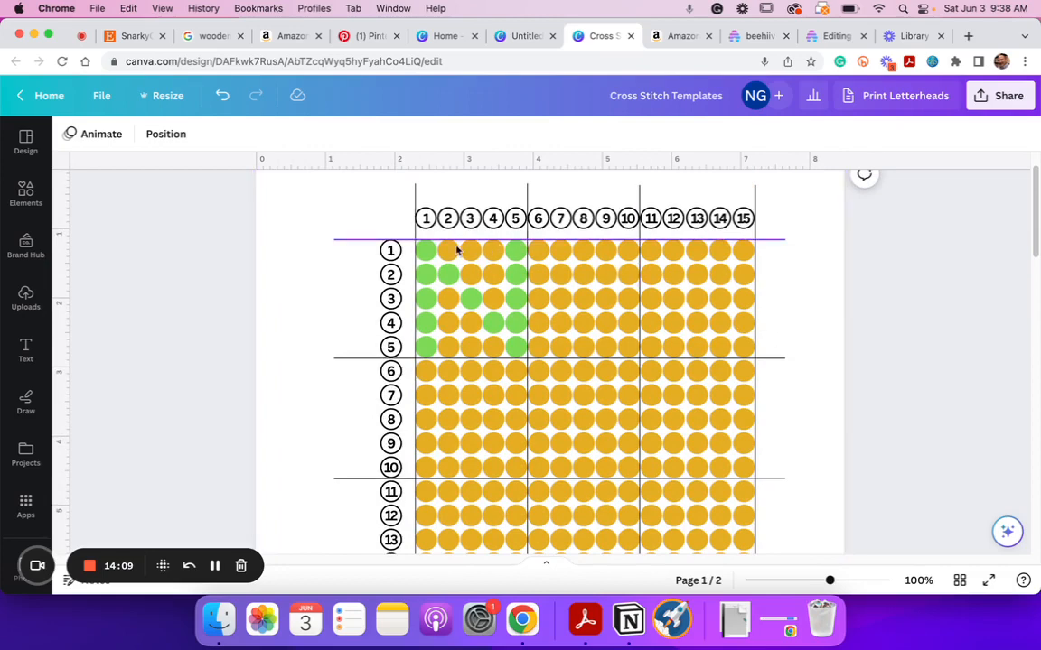
click(449, 251)
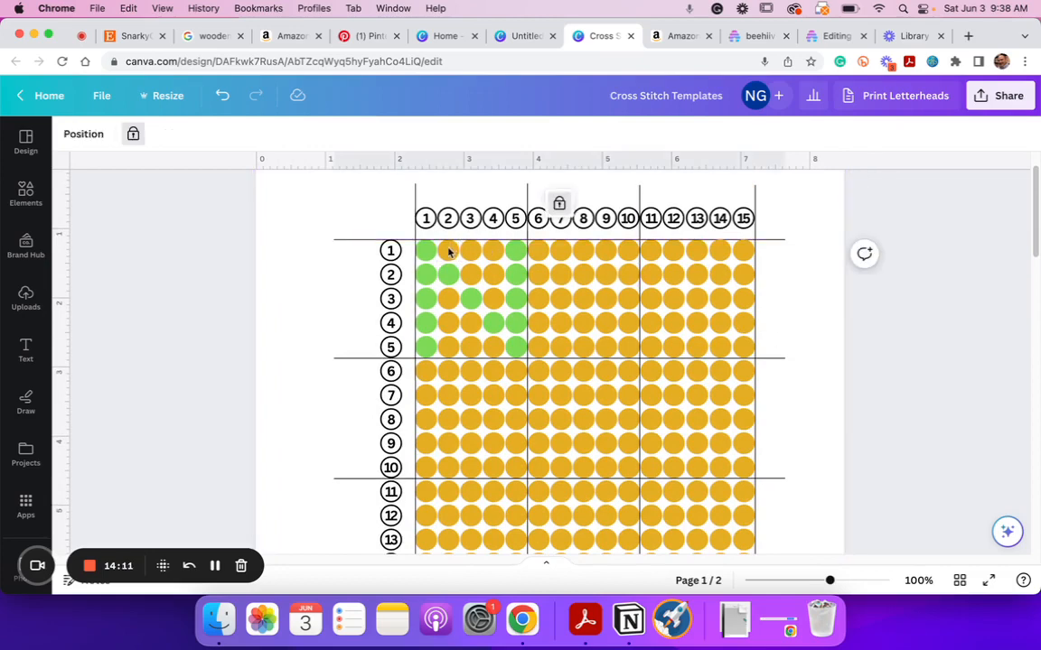
click(460, 253)
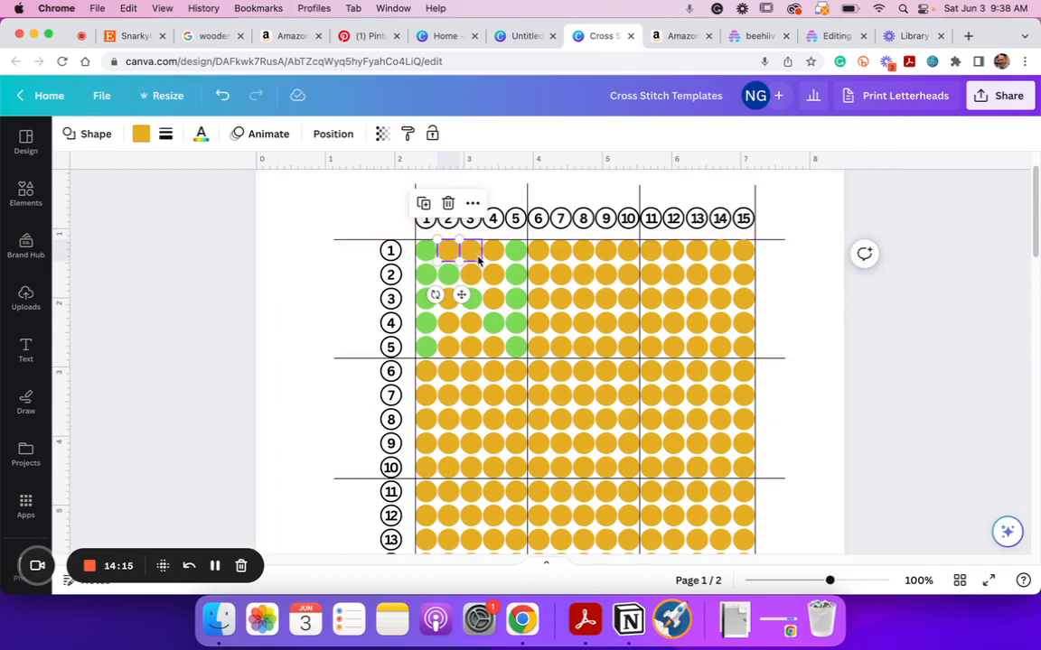
drag(481, 253, 501, 255)
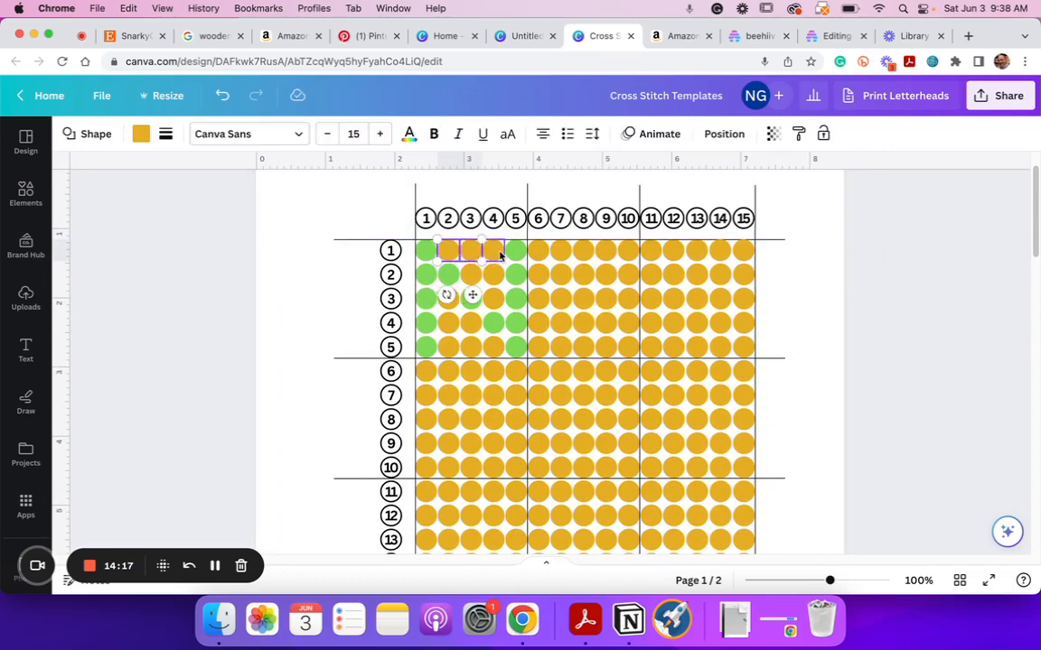
click(140, 134)
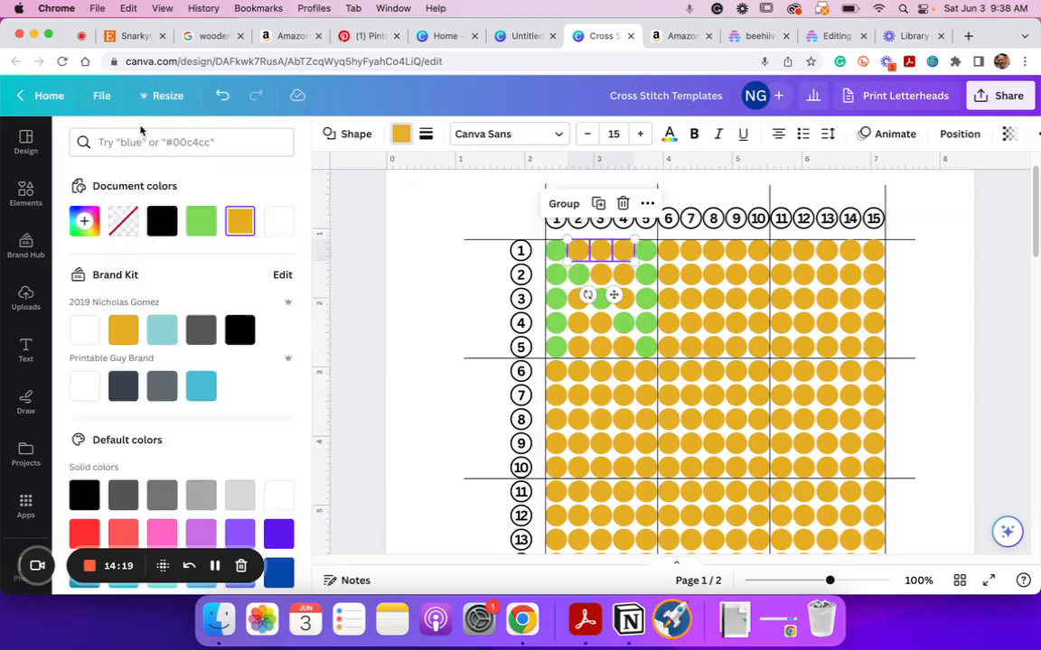
scroll(164, 289, down, 3)
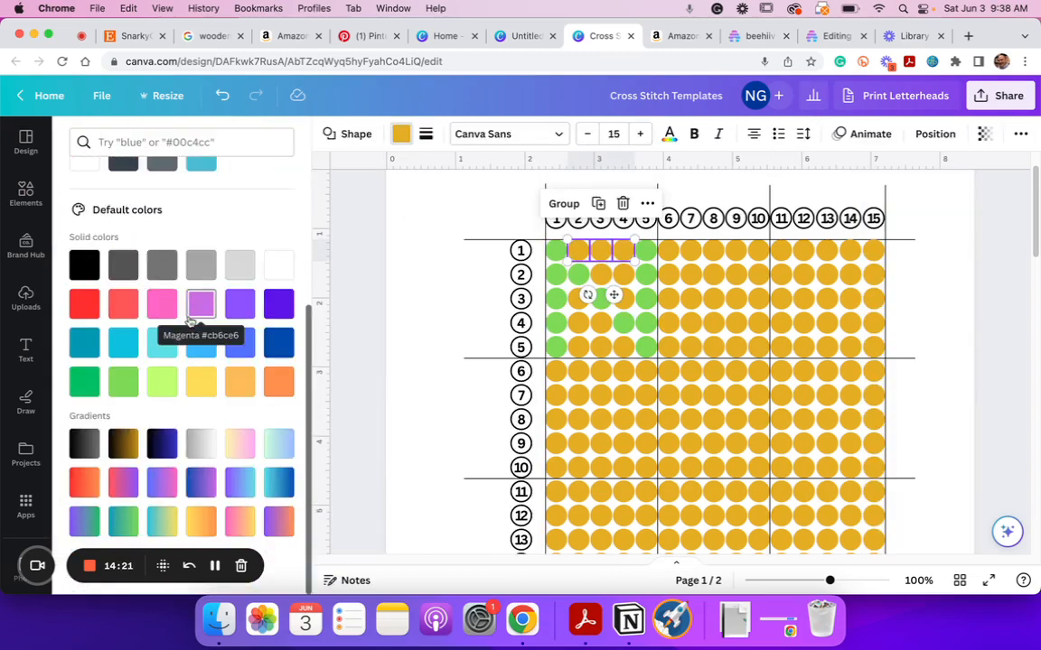
click(163, 304)
click(423, 271)
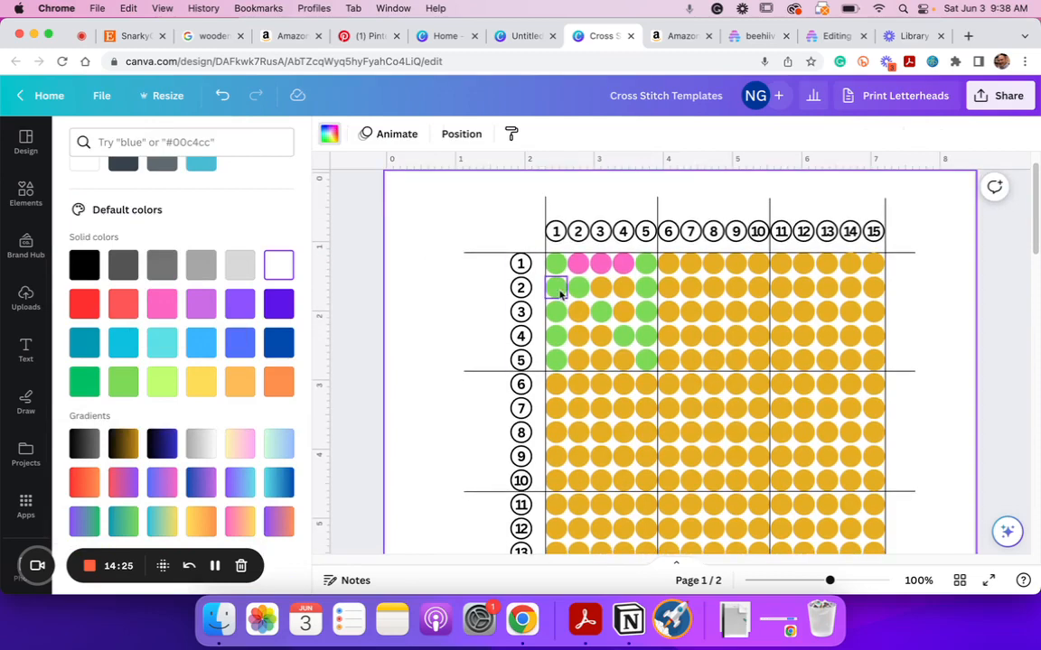
Recolor the row 2 squares in columns 3 and 4 and the row 3 square in column 4 to the same pink
click(602, 289)
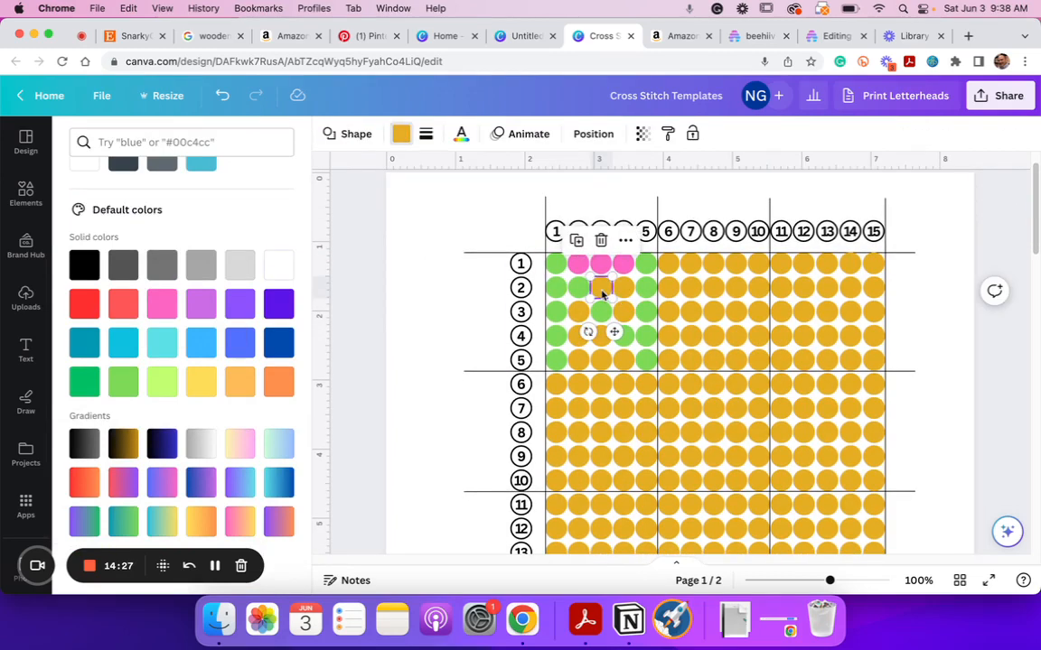
shift+click(623, 289)
shift+click(625, 313)
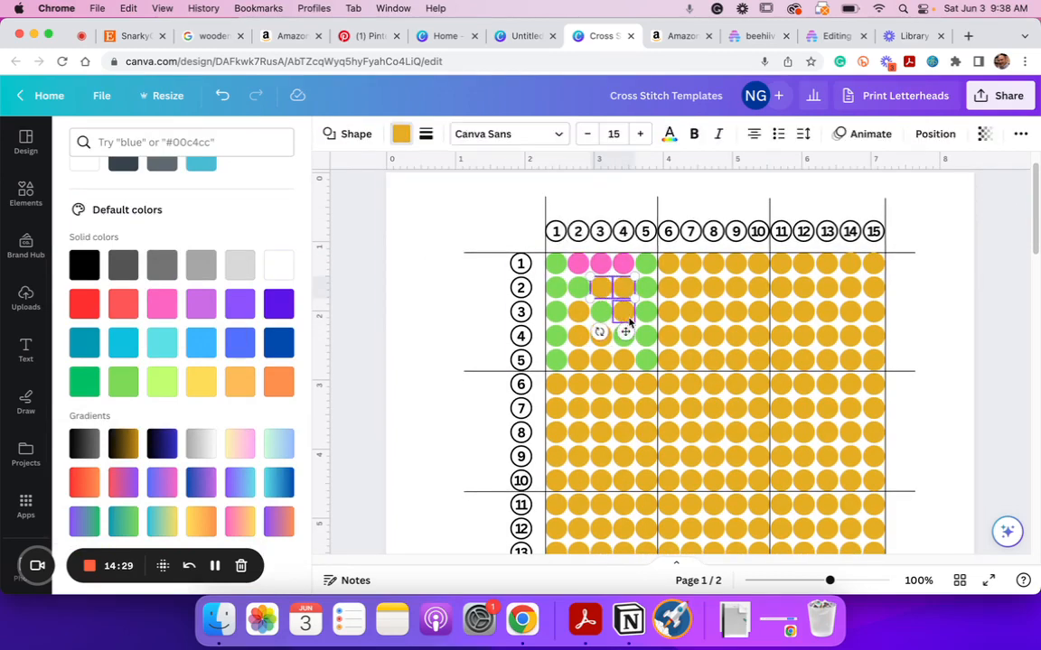
click(174, 311)
click(368, 313)
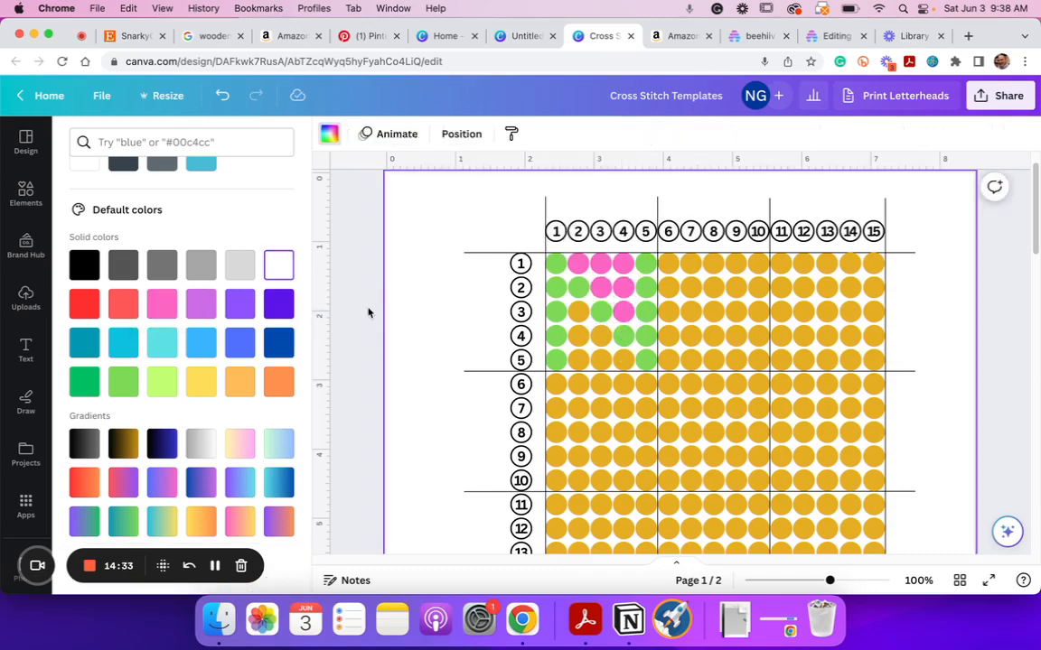
Copy the design's template link from the sharing options and close them
scroll(415, 271, up, 1)
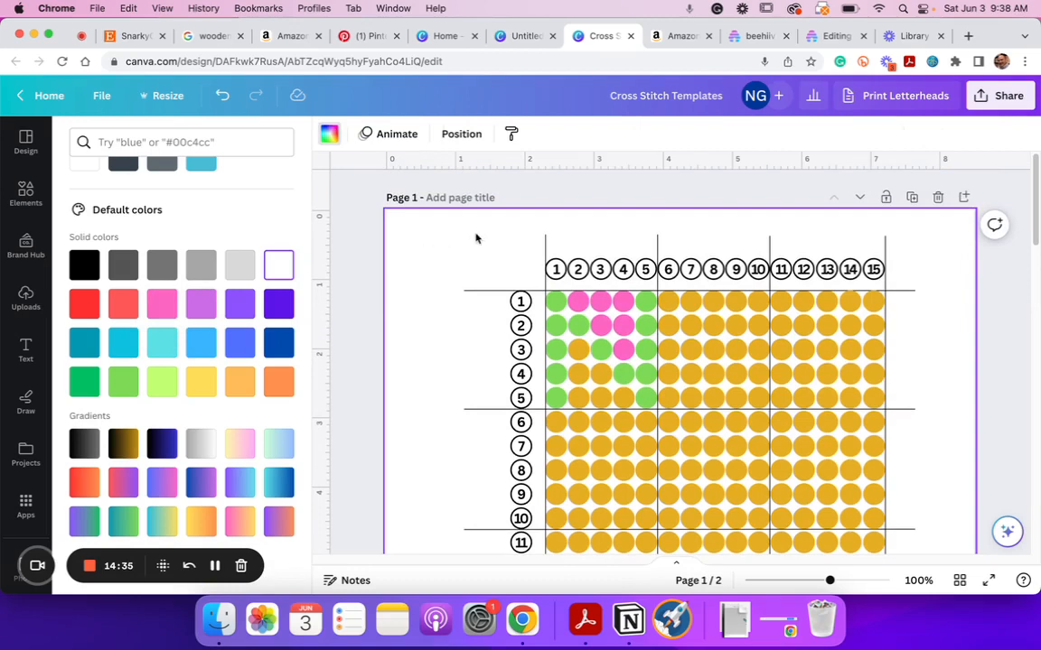
scroll(523, 176, down, 1)
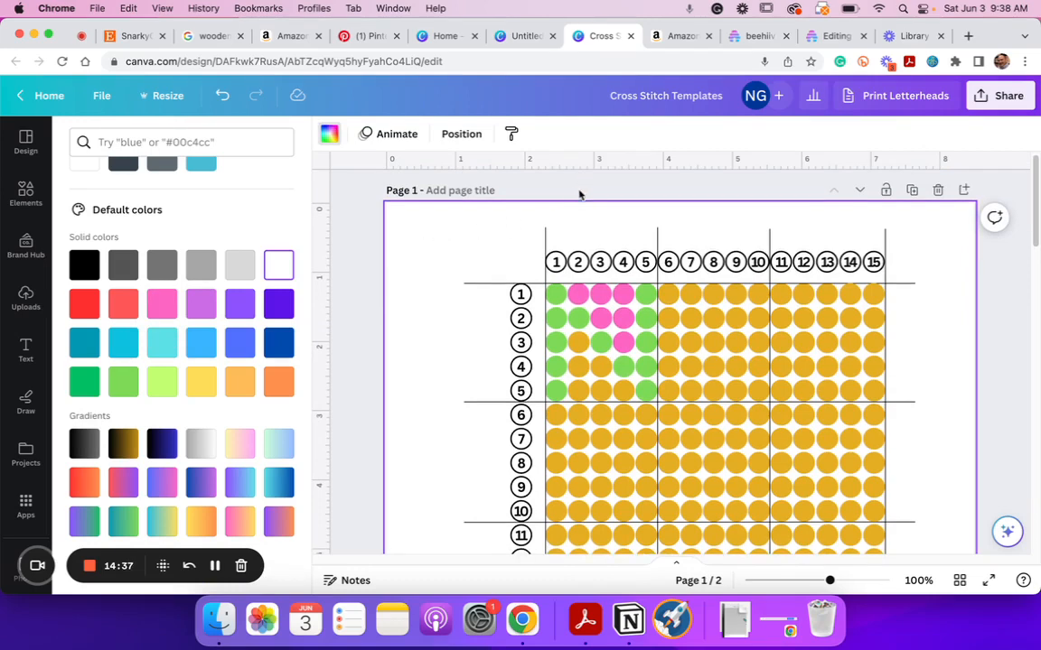
scroll(1028, 251, down, 2)
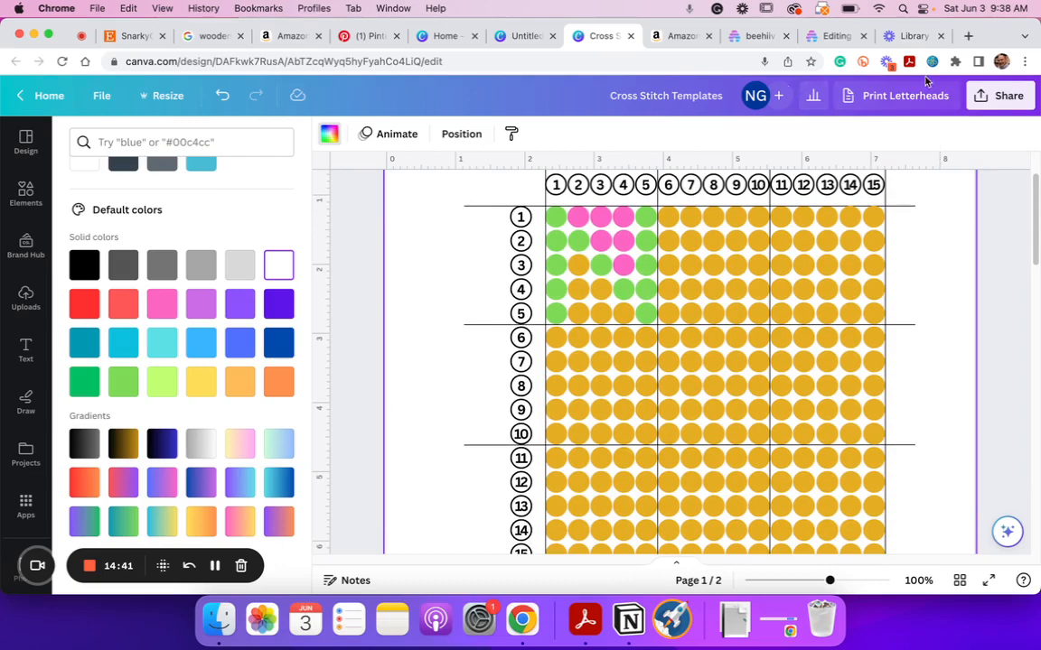
click(1001, 97)
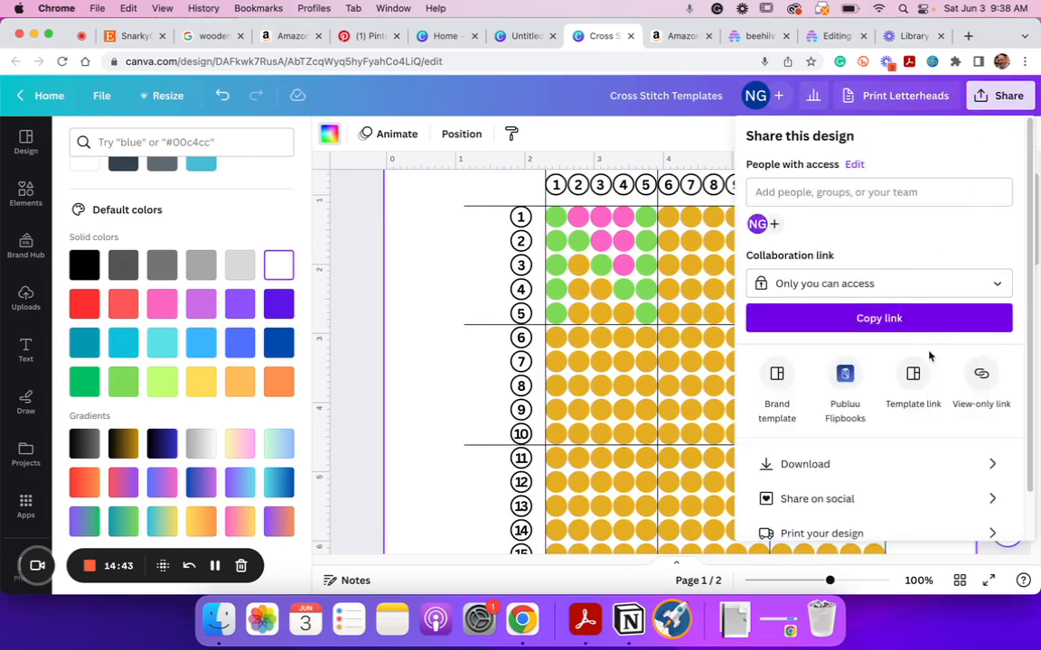
click(914, 377)
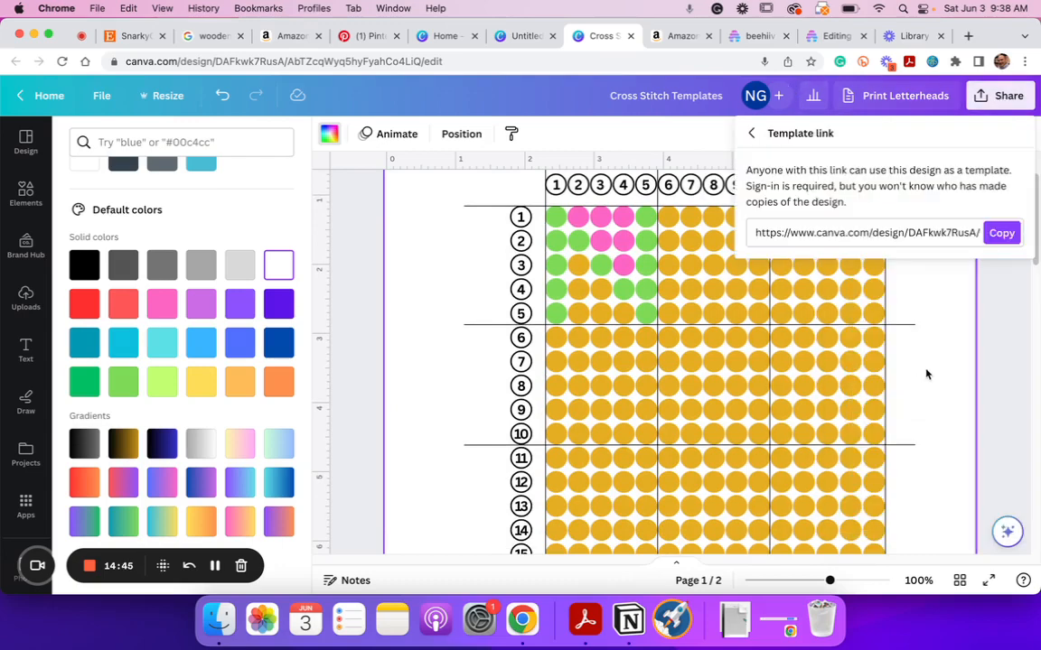
click(1003, 233)
scroll(931, 327, down, 10)
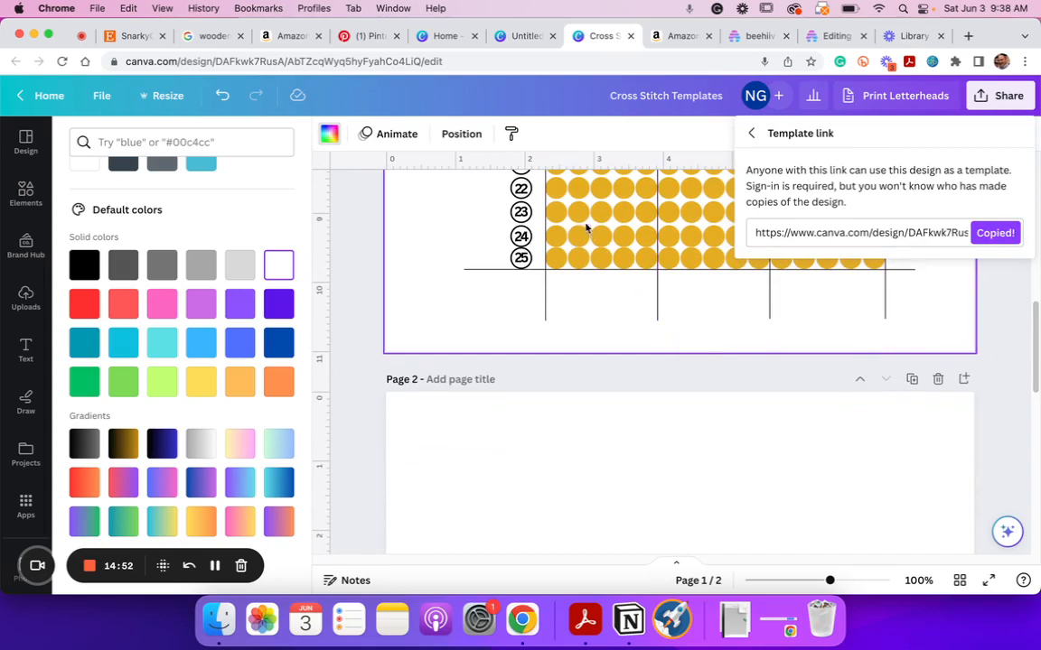
scroll(623, 282, up, 8)
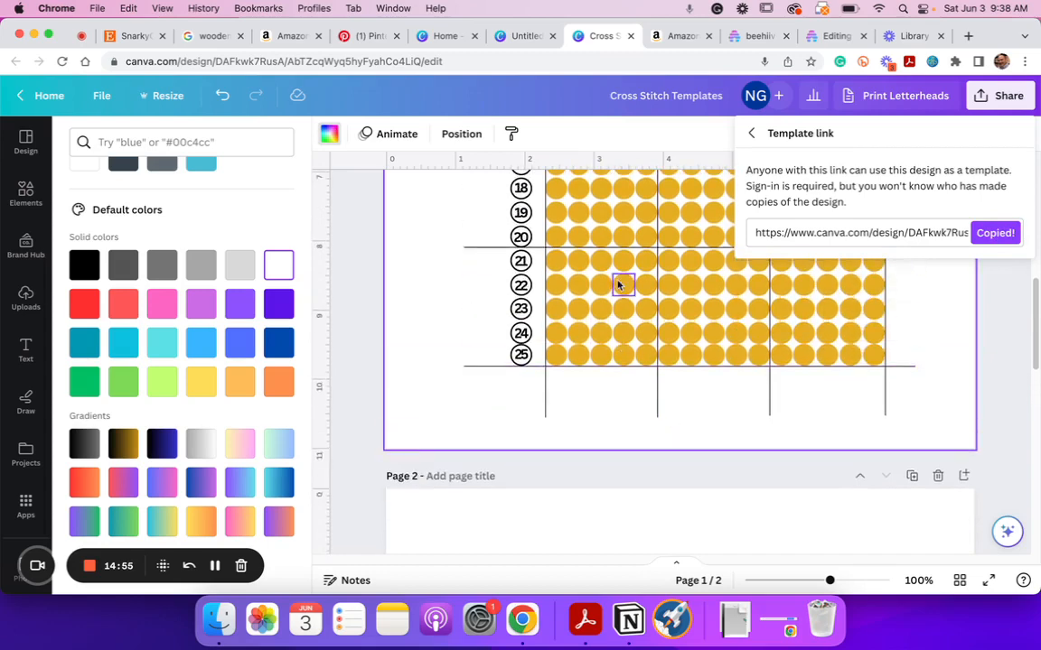
scroll(618, 284, up, 5)
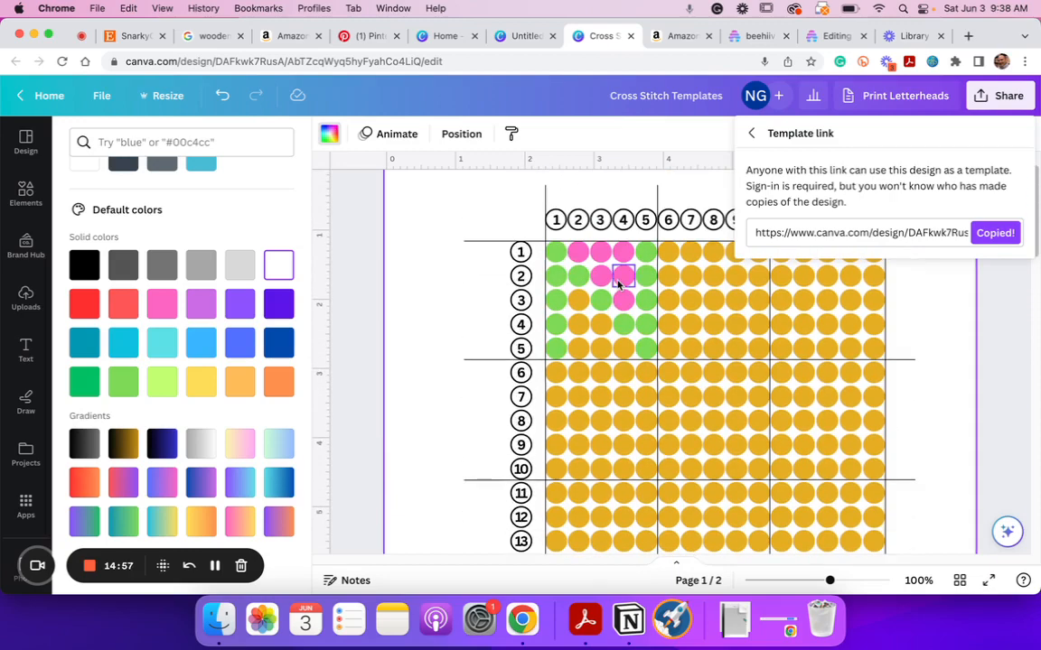
click(1010, 277)
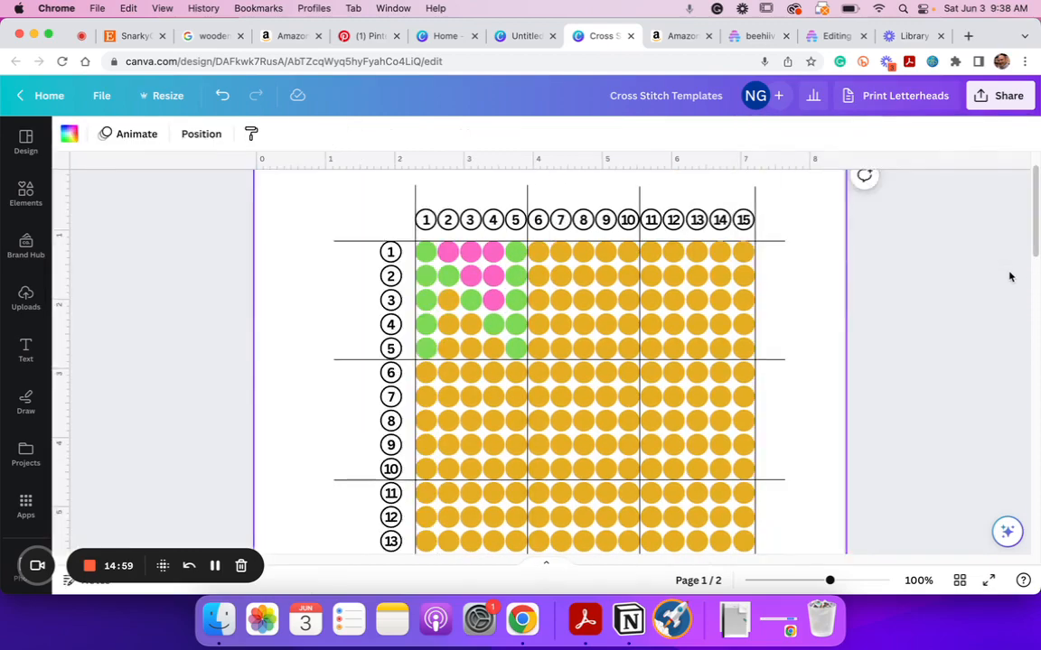
scroll(1010, 276, down, 4)
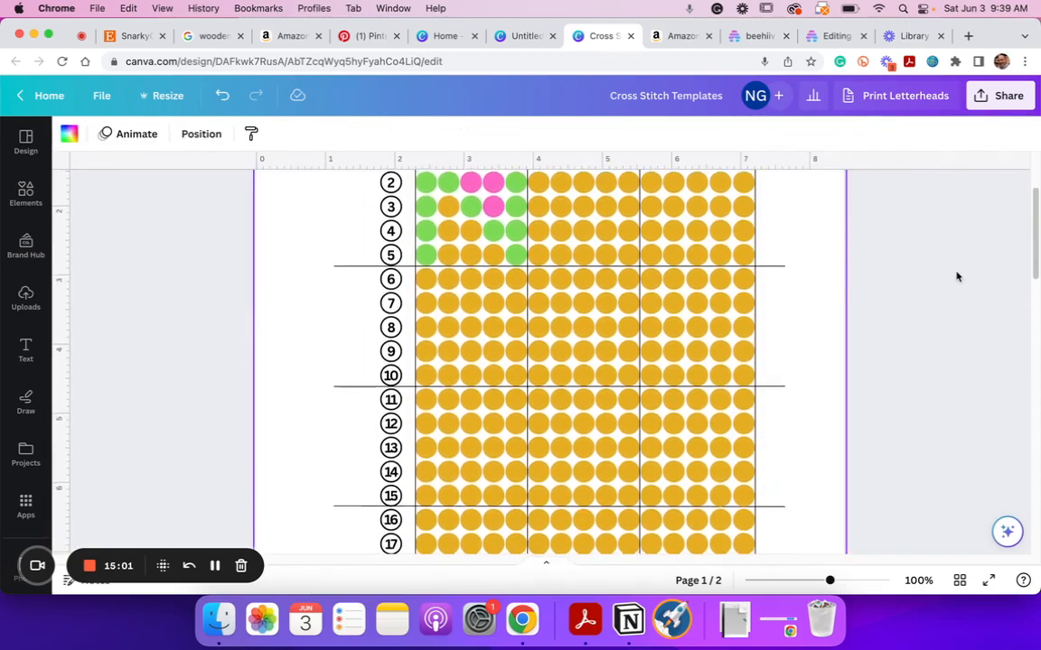
scroll(957, 277, down, 4)
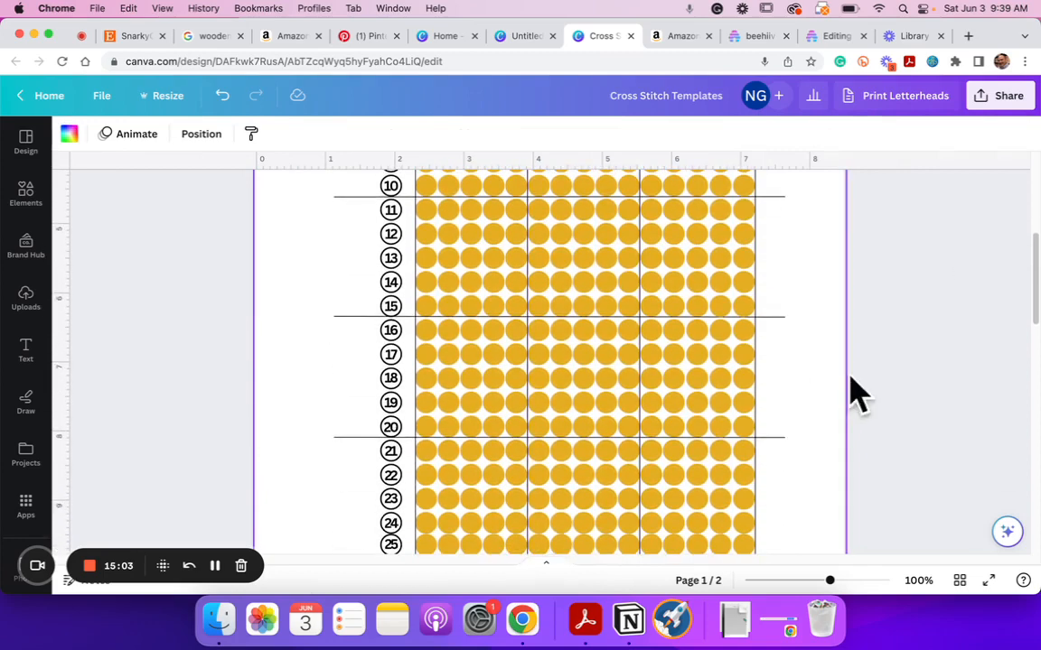